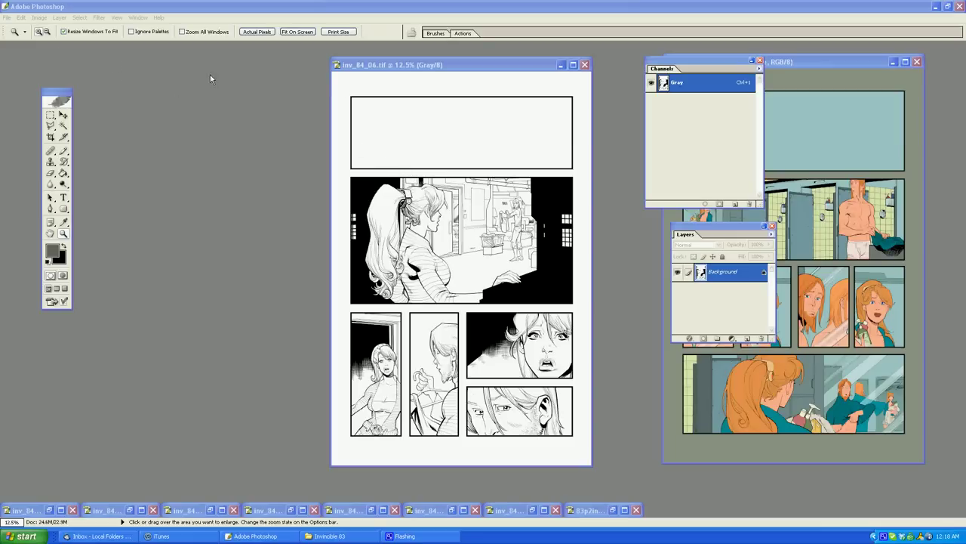
Convert the comic page to RGB Color mode.
click(38, 17)
mouse_move(50, 30)
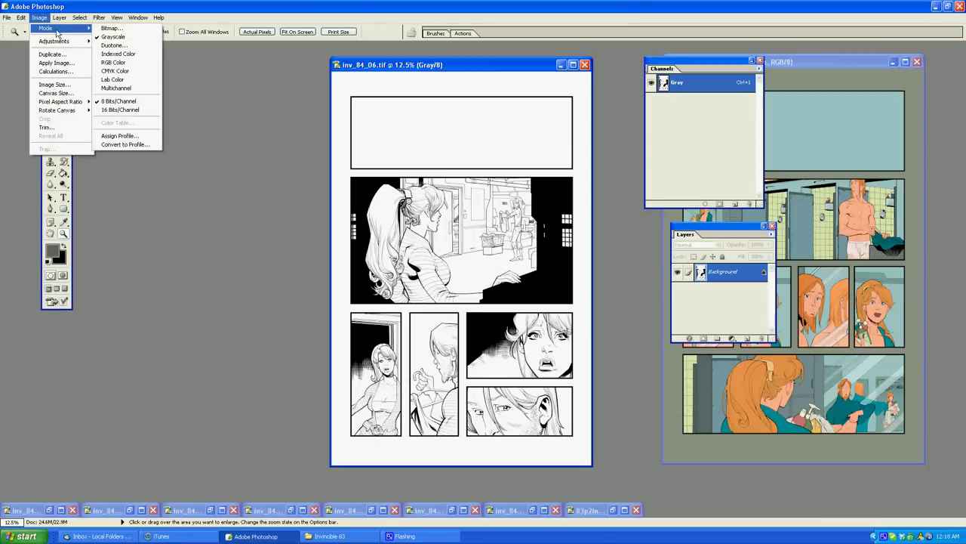
click(132, 65)
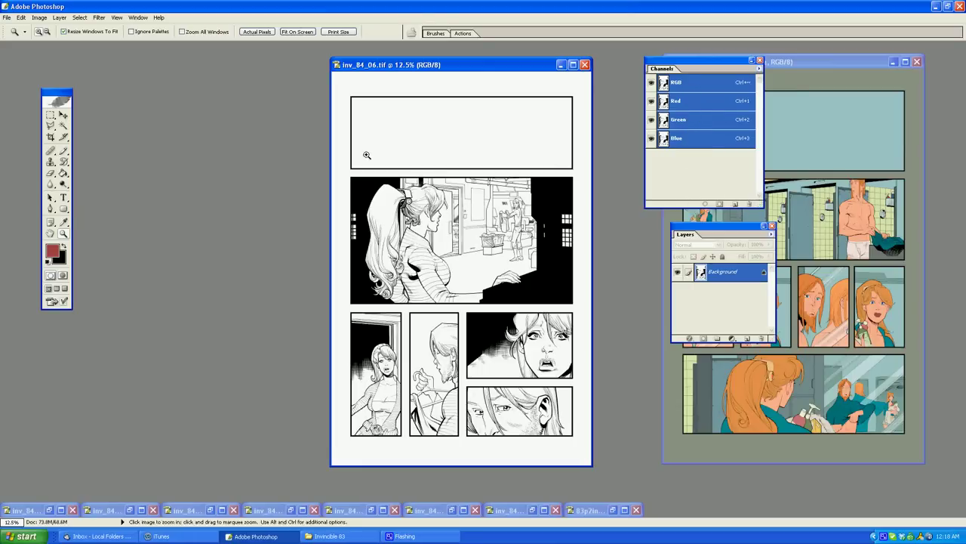
Copy the whole page's artwork and paste it into a new alpha channel.
click(80, 18)
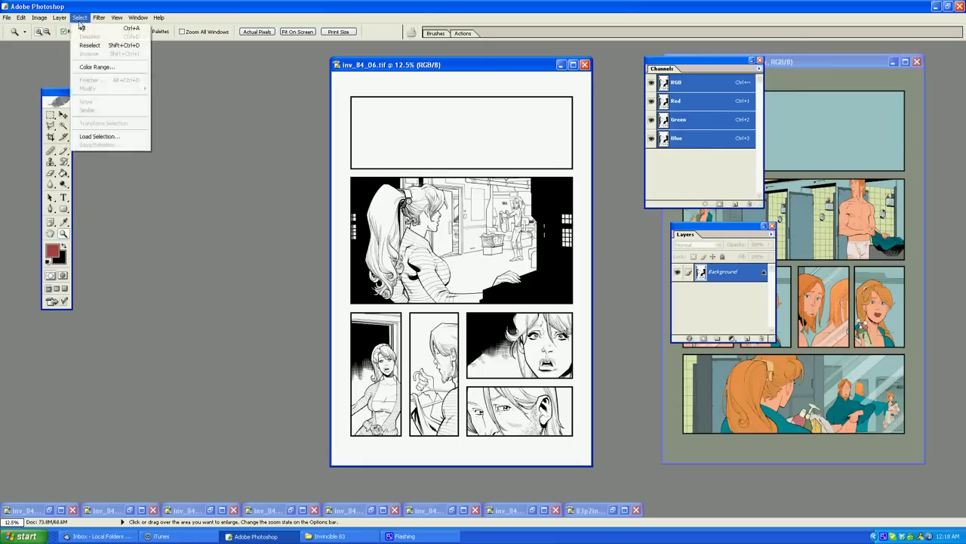
click(99, 30)
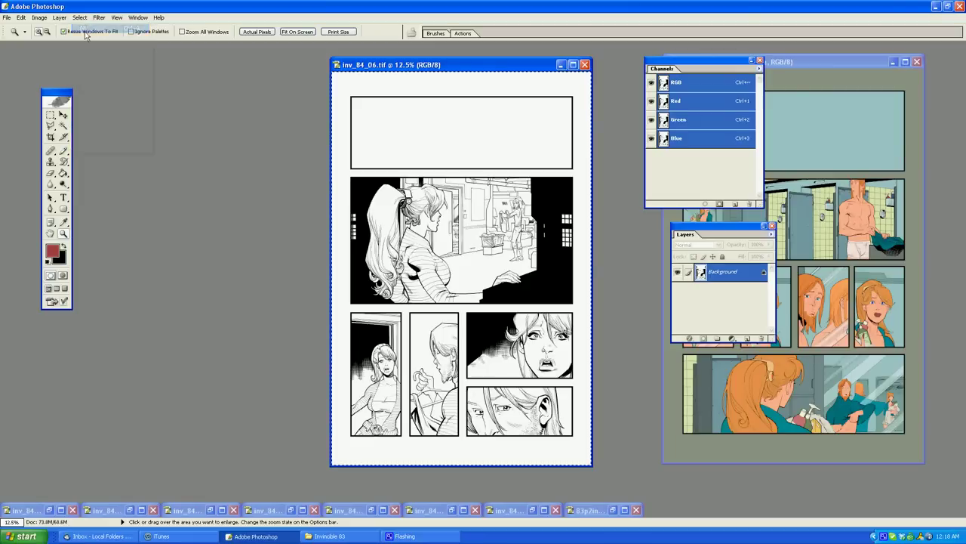
click(21, 17)
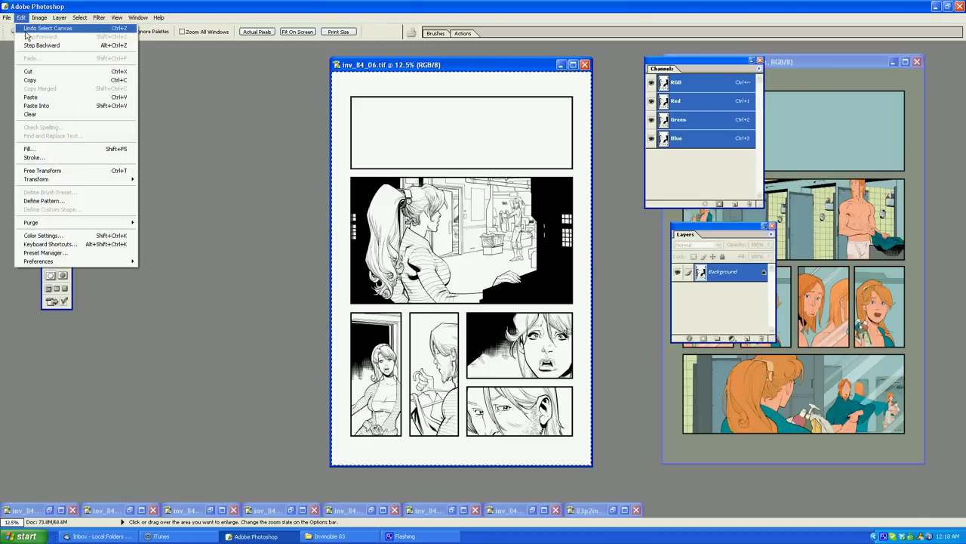
click(30, 80)
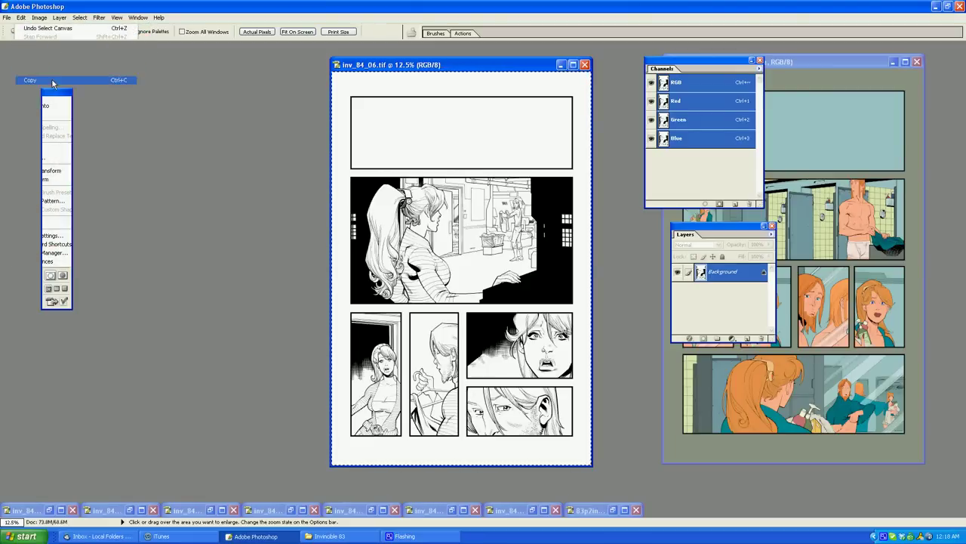
click(734, 204)
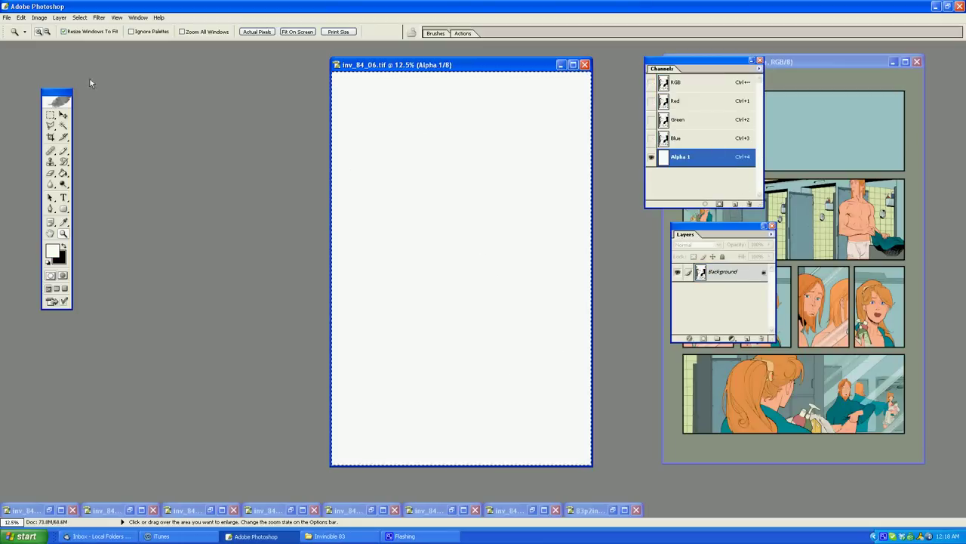
click(21, 18)
click(46, 97)
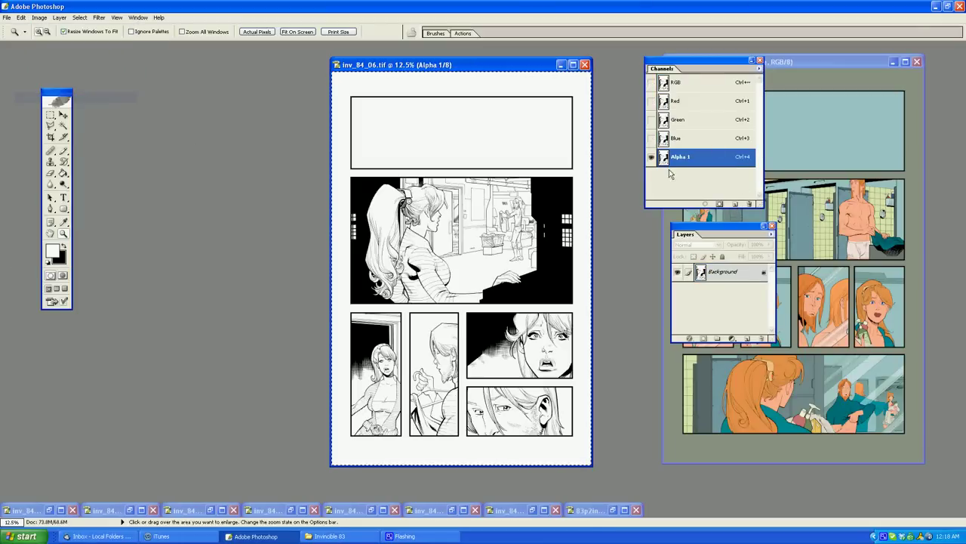
Rename the new channel 'Line Art' and return to the RGB composite.
double_click(682, 158)
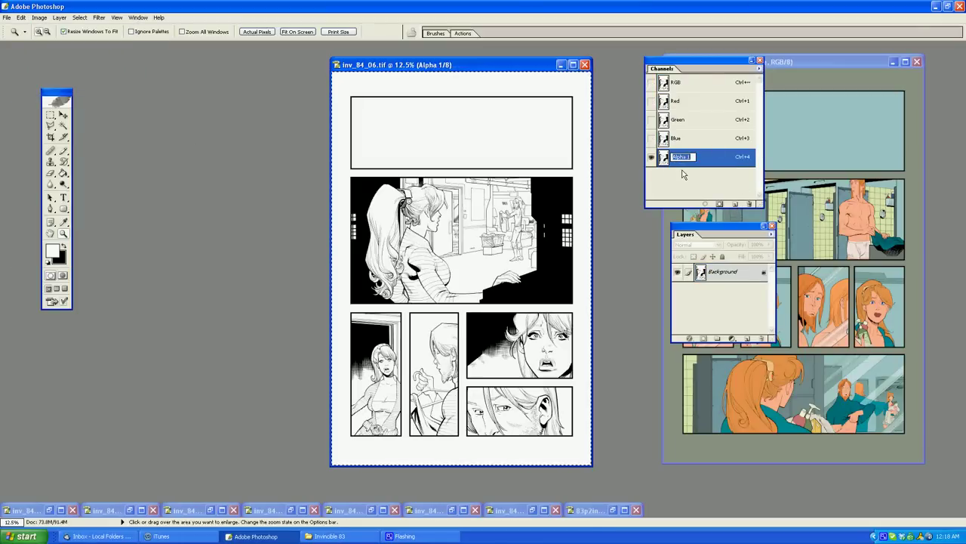
text(Line Art)
key(Return)
click(651, 85)
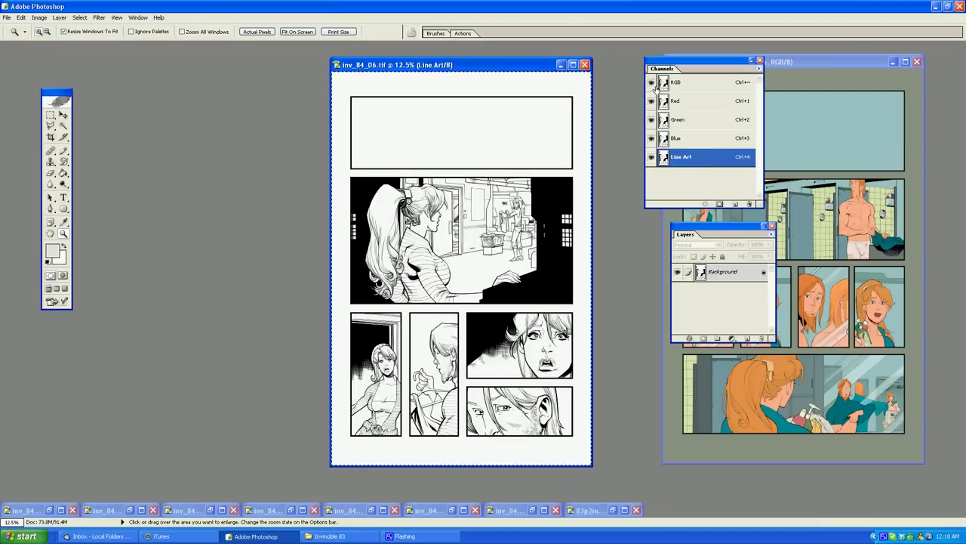
click(729, 272)
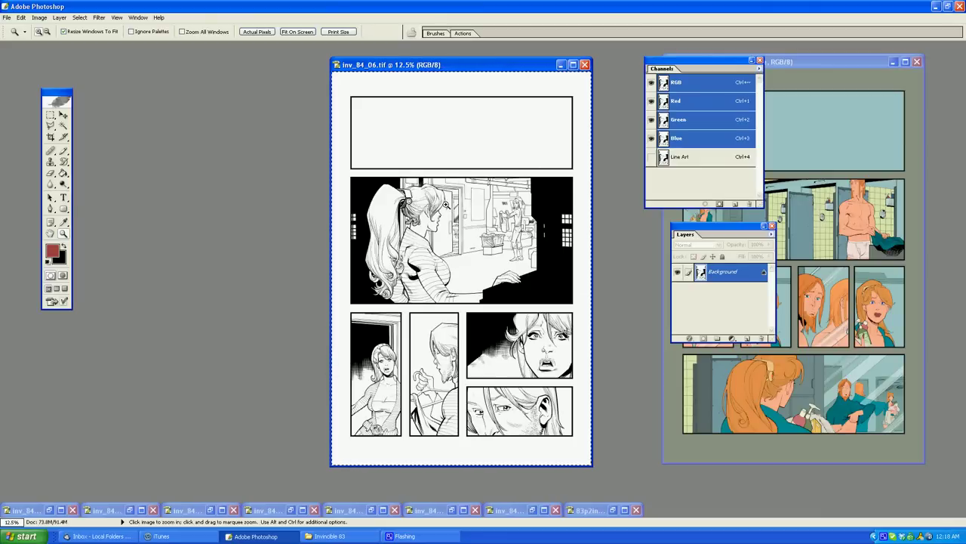
Fill the selection black, paint-bucket the canvas flat grey, then deselect.
key(Delete)
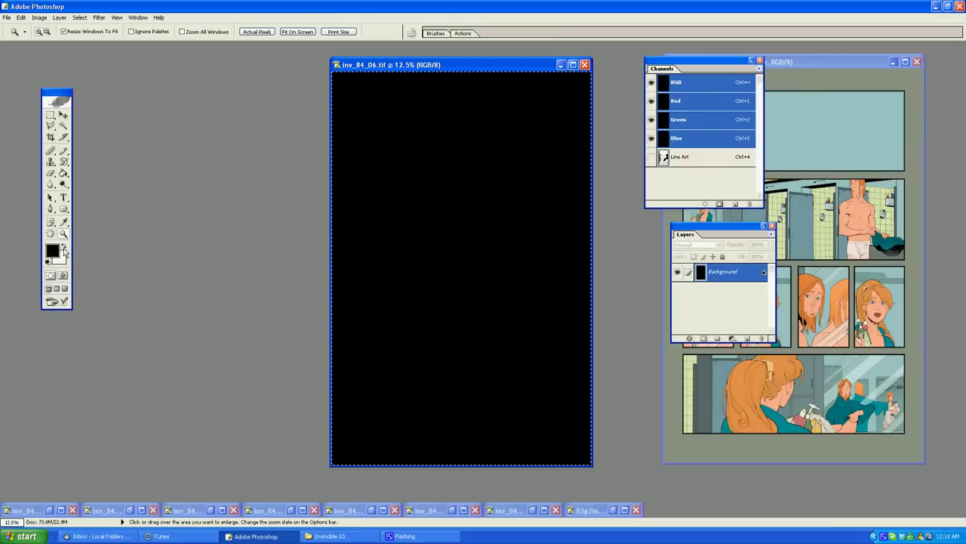
click(65, 249)
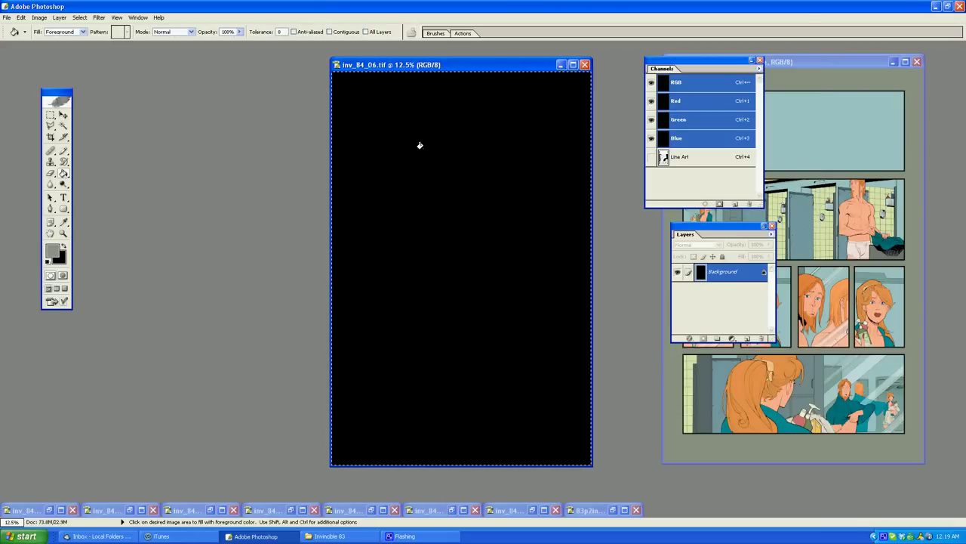
click(435, 129)
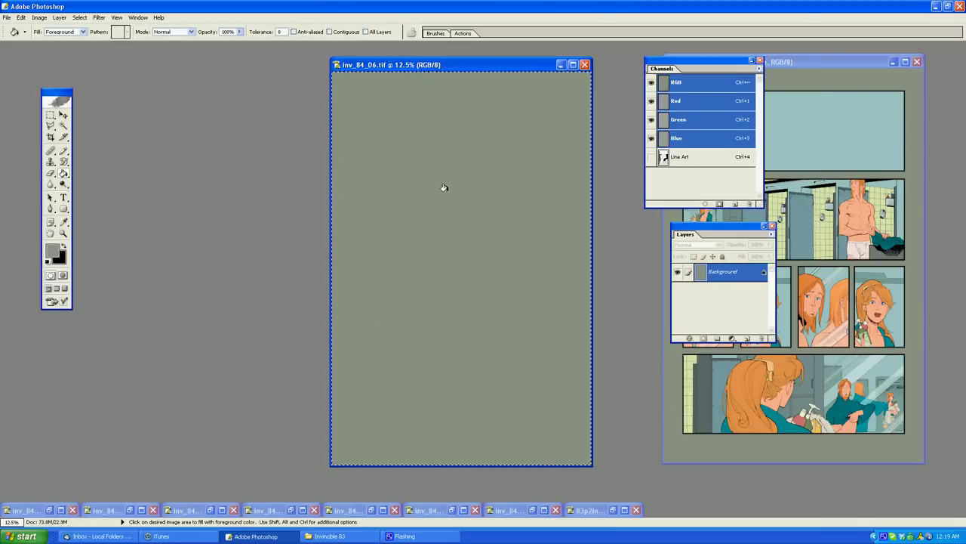
click(81, 19)
click(90, 36)
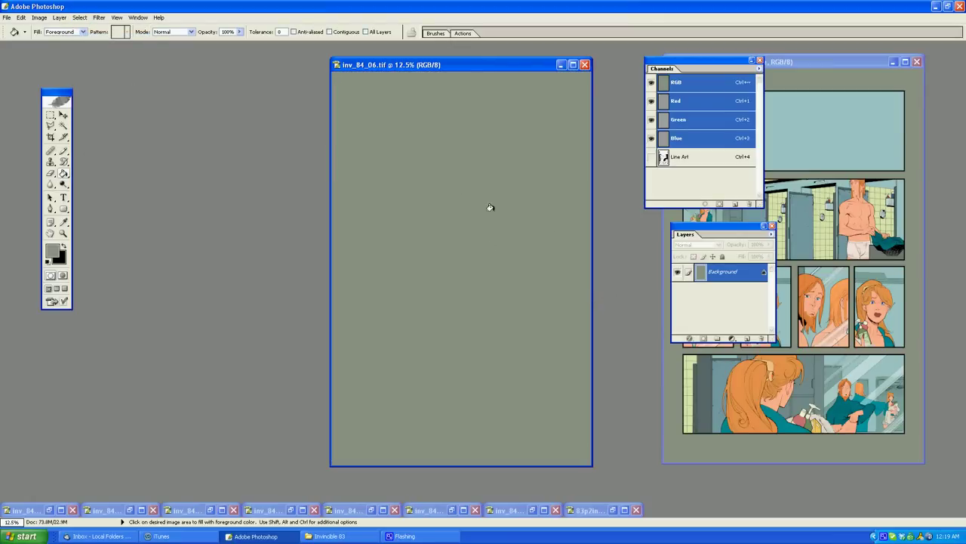
Make the Line Art channel visible over the grey fill and select the Eyedropper tool.
click(651, 157)
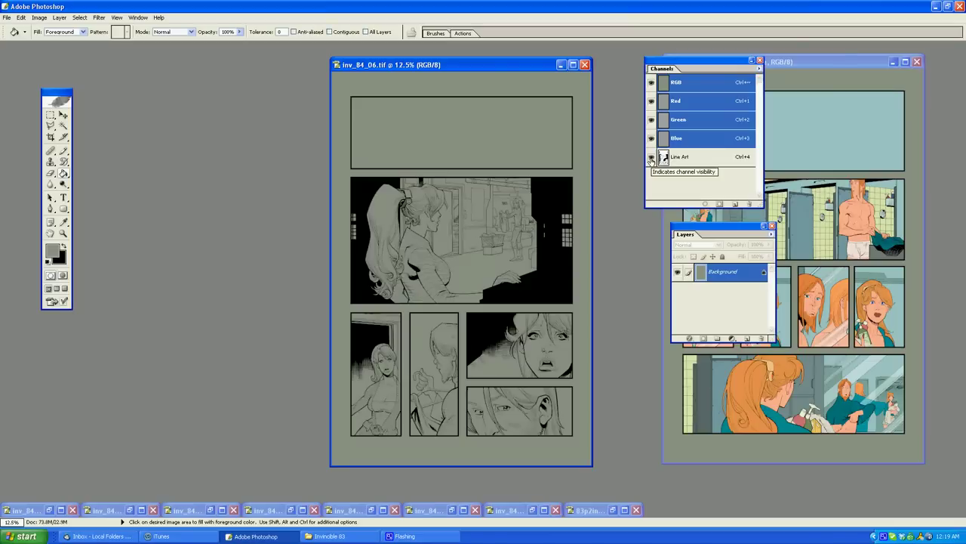
click(63, 221)
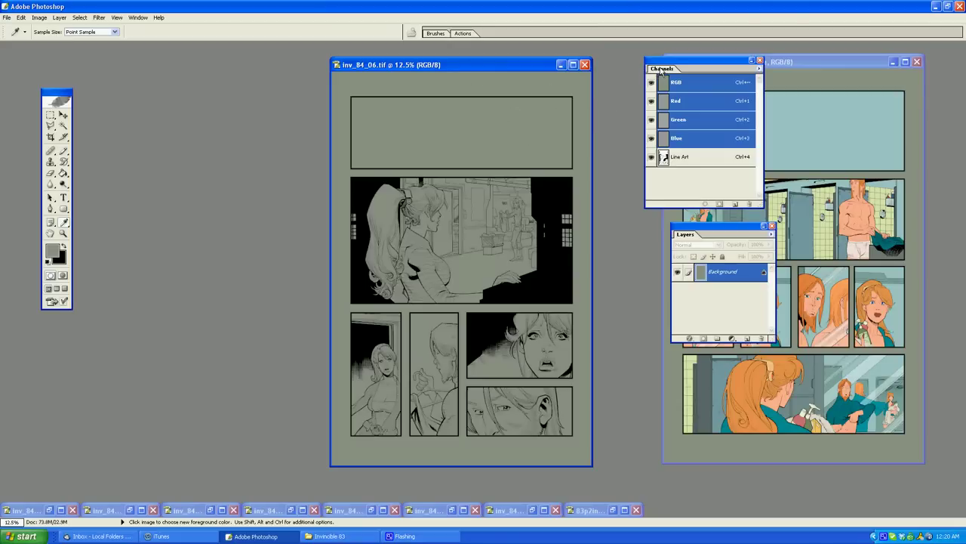
Dock the Channels and Layers panels in the palette well and move the Tools palette right.
drag(660, 70, 491, 36)
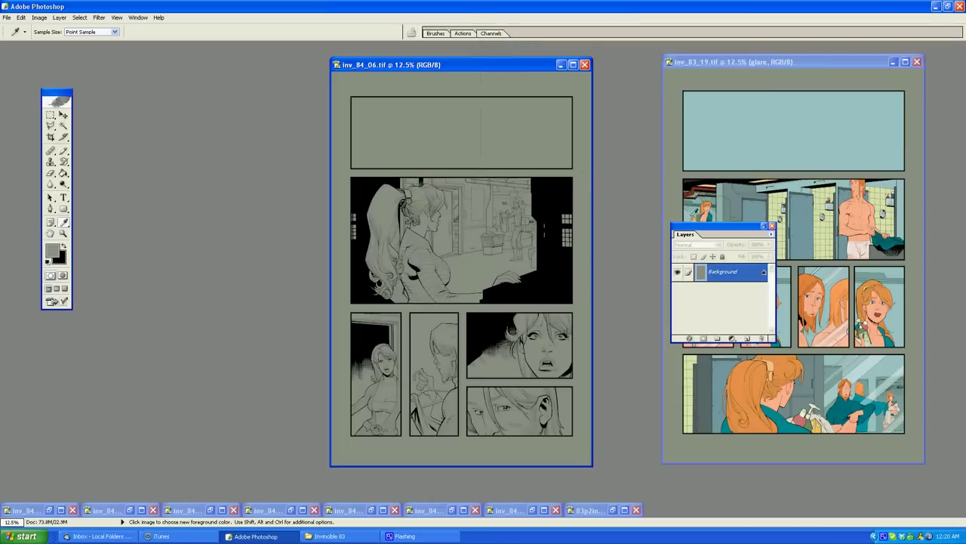
drag(679, 235, 518, 36)
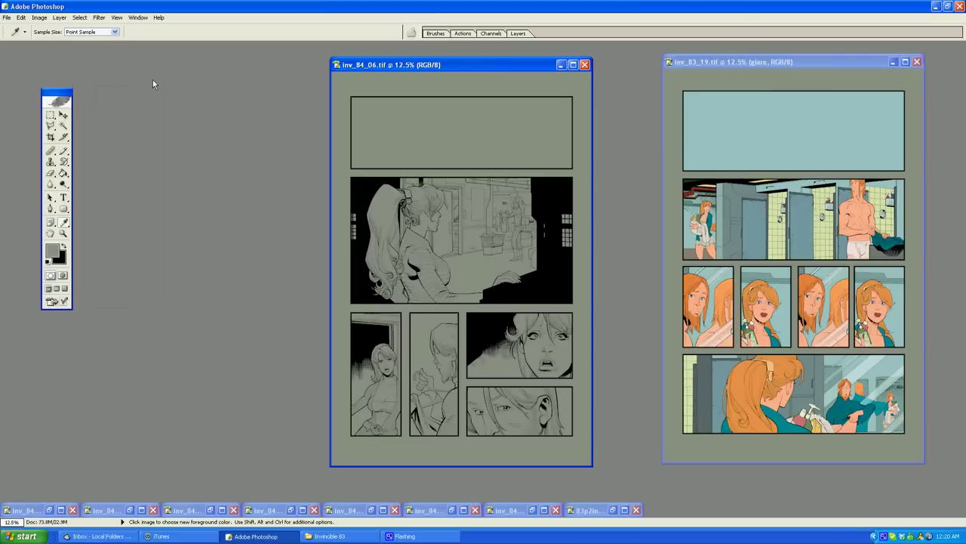
drag(61, 91, 151, 78)
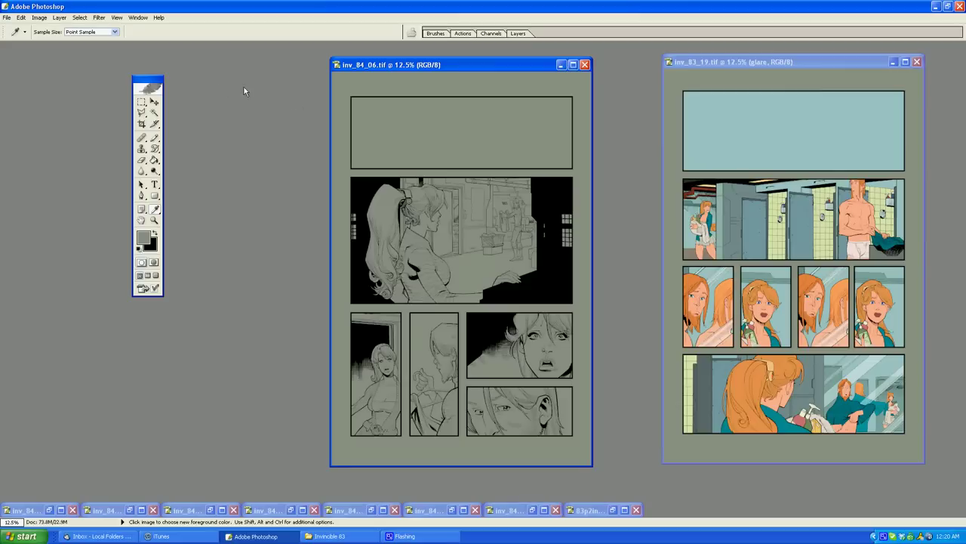
Choose the Polygonal Lasso tool and zoom in on the grey comic page.
click(143, 115)
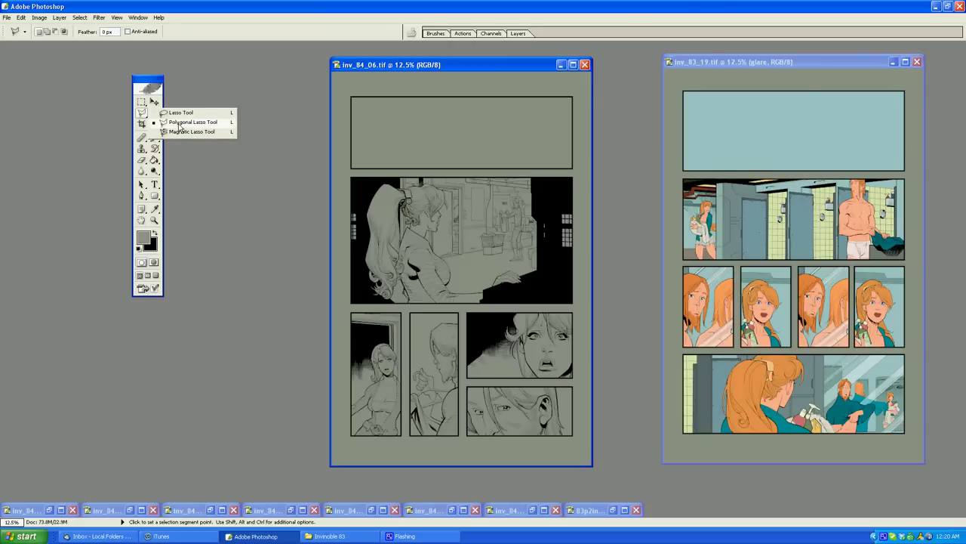
click(178, 123)
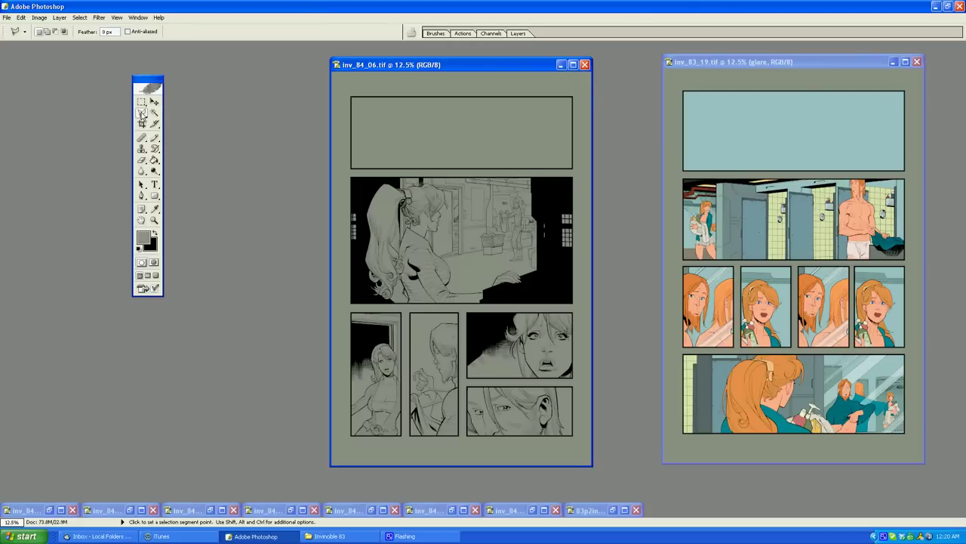
click(142, 115)
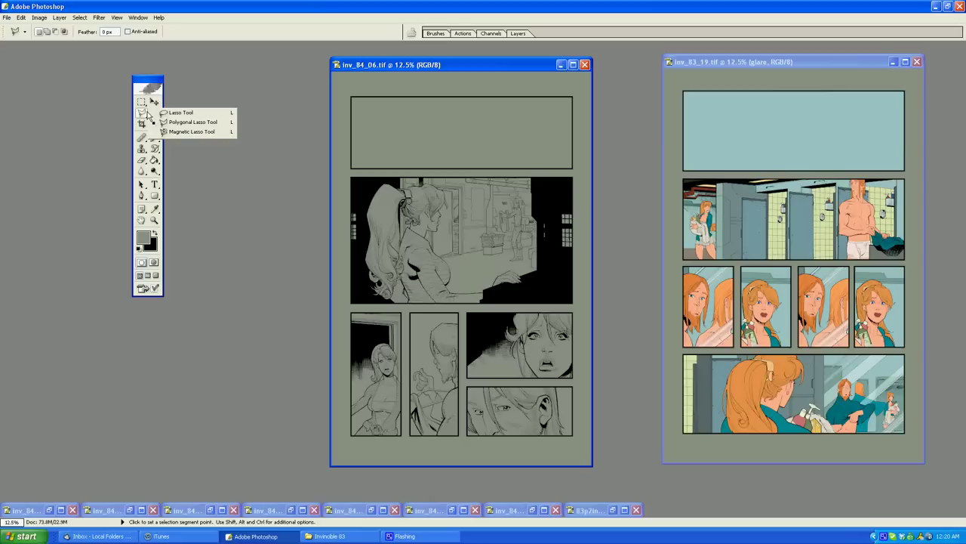
click(206, 126)
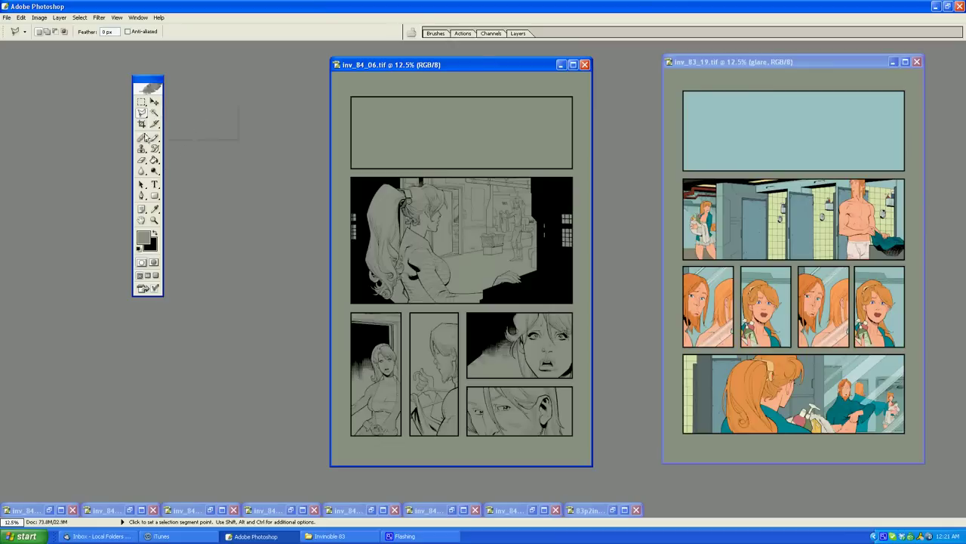
click(154, 220)
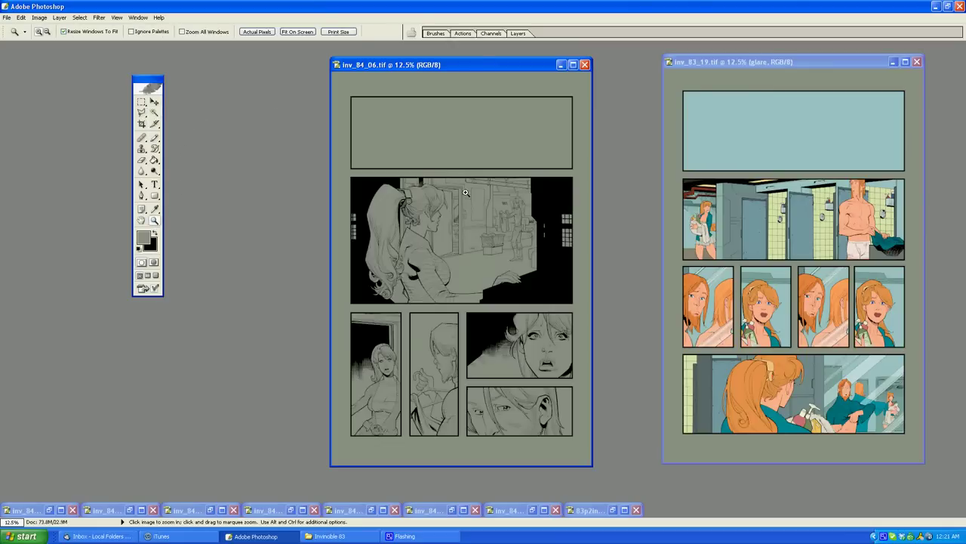
click(394, 160)
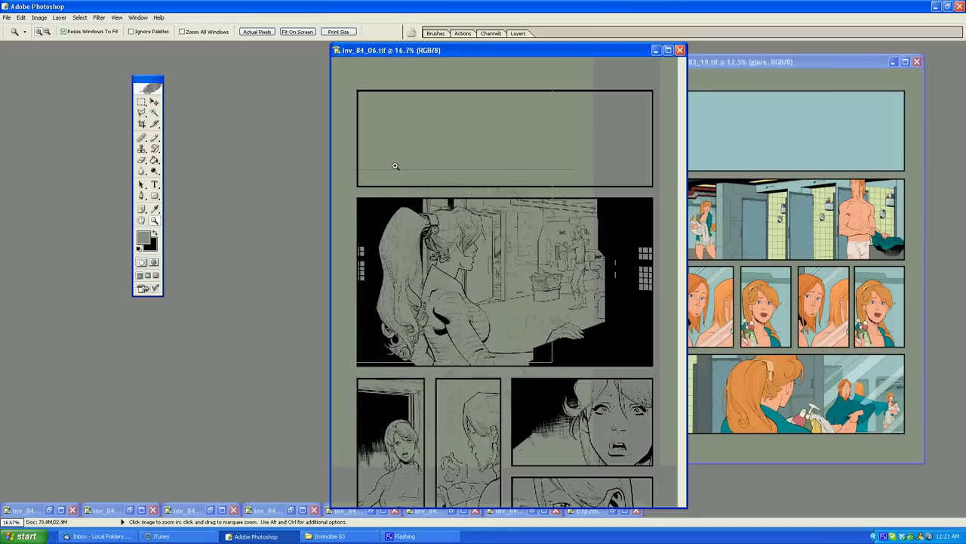
Zoom in and try a triangular Polygonal Lasso selection in the top panel, then deselect.
click(423, 166)
click(434, 178)
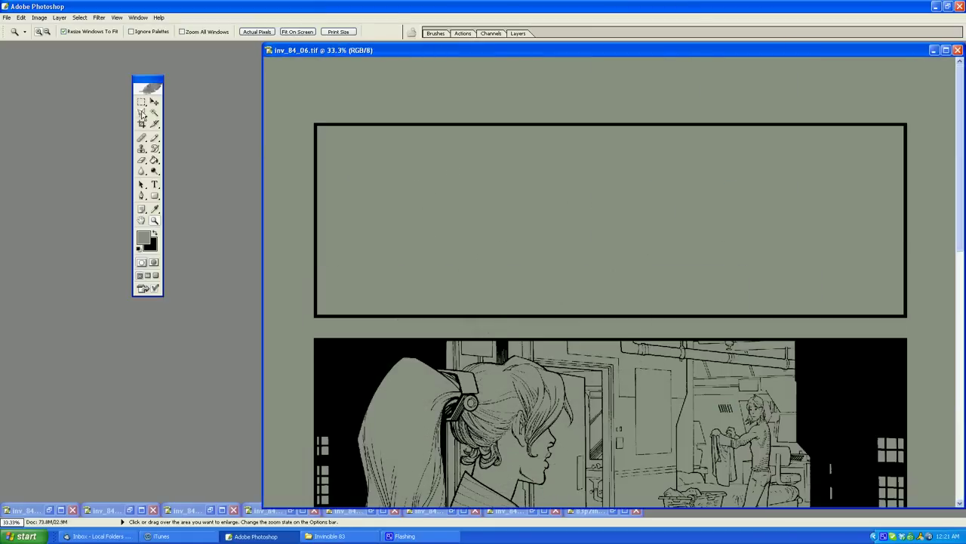
drag(142, 112, 201, 129)
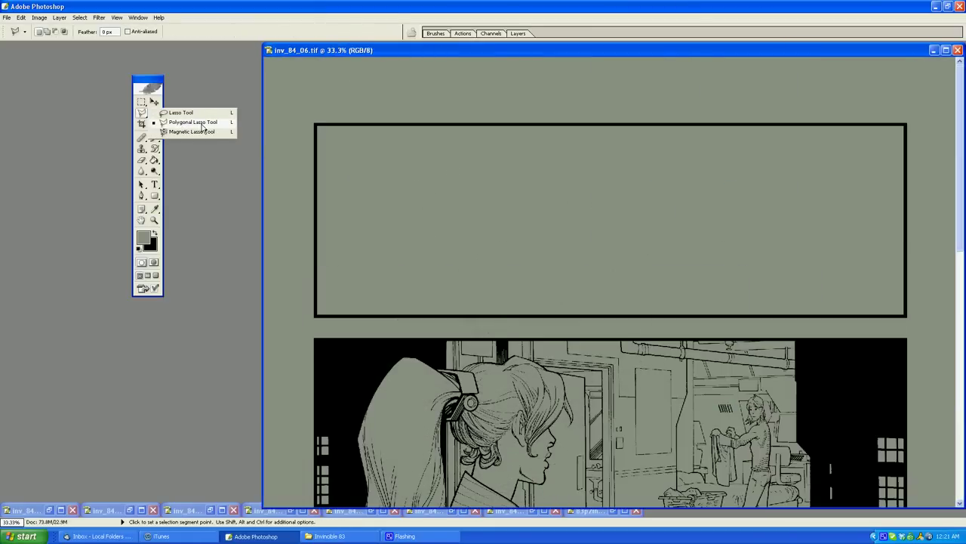
click(203, 124)
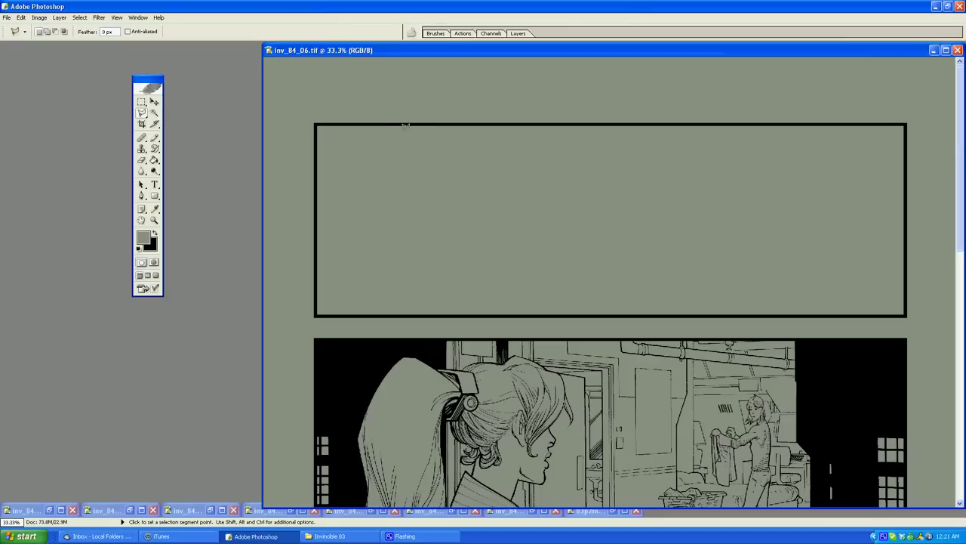
click(406, 130)
click(341, 219)
double_click(453, 104)
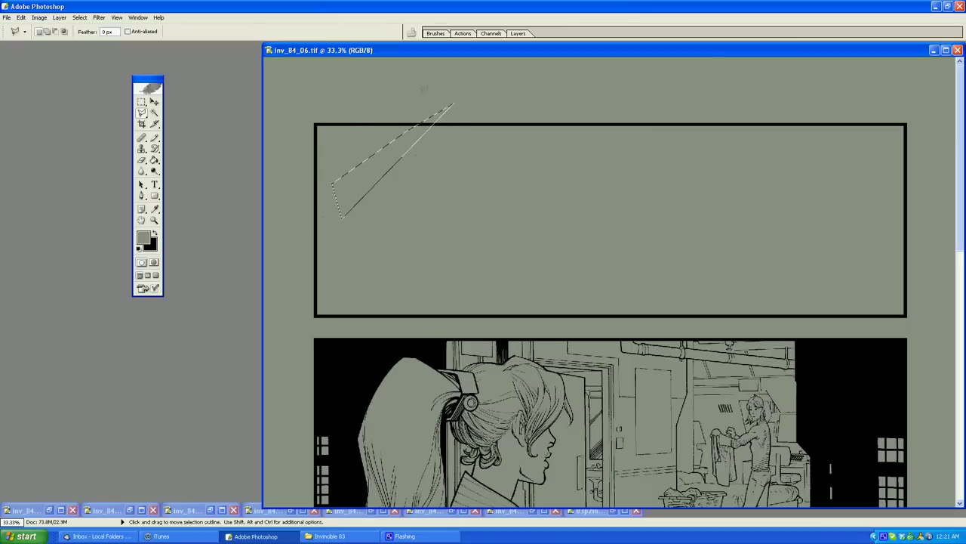
key(ctrl+d)
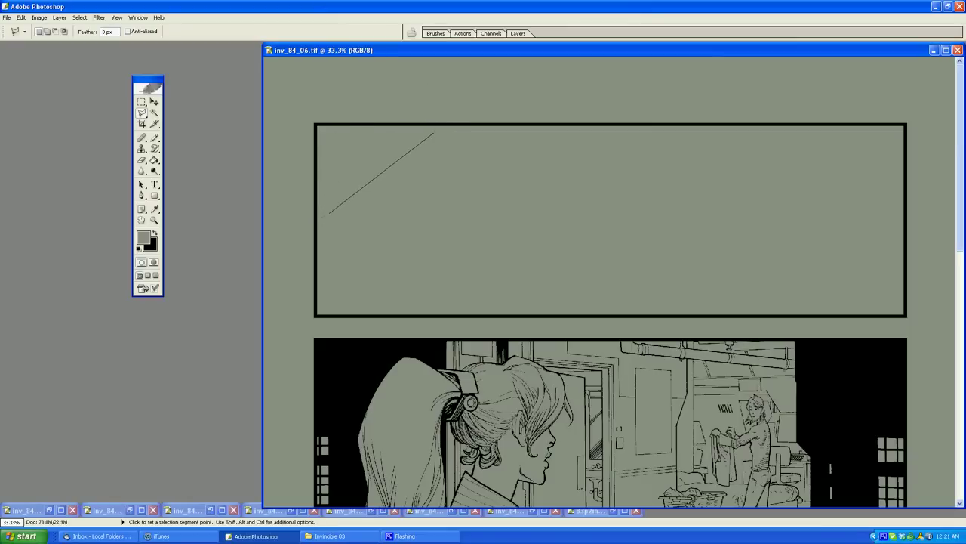
Draw a jagged lightning-bolt polygon selection across the empty top panel.
click(318, 224)
click(282, 310)
click(608, 87)
click(489, 107)
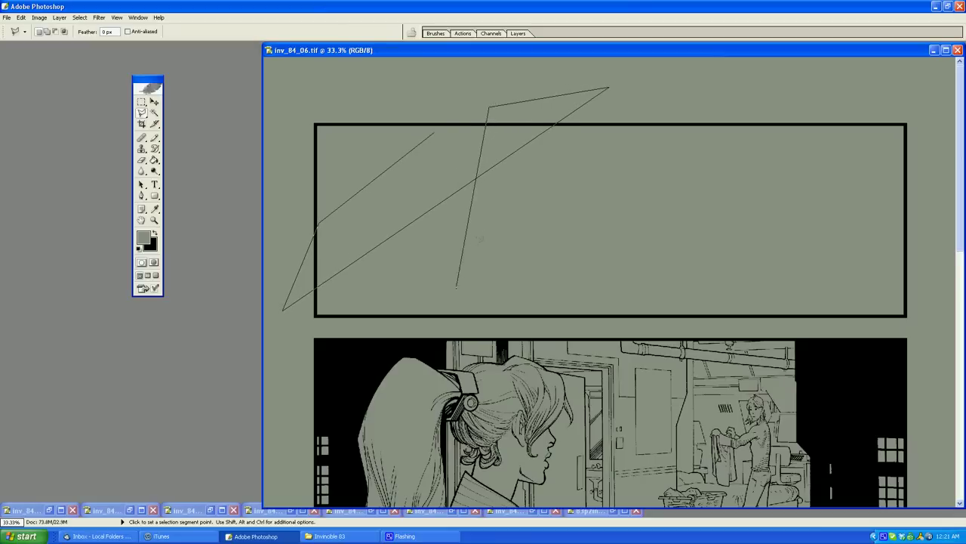
click(449, 302)
click(561, 200)
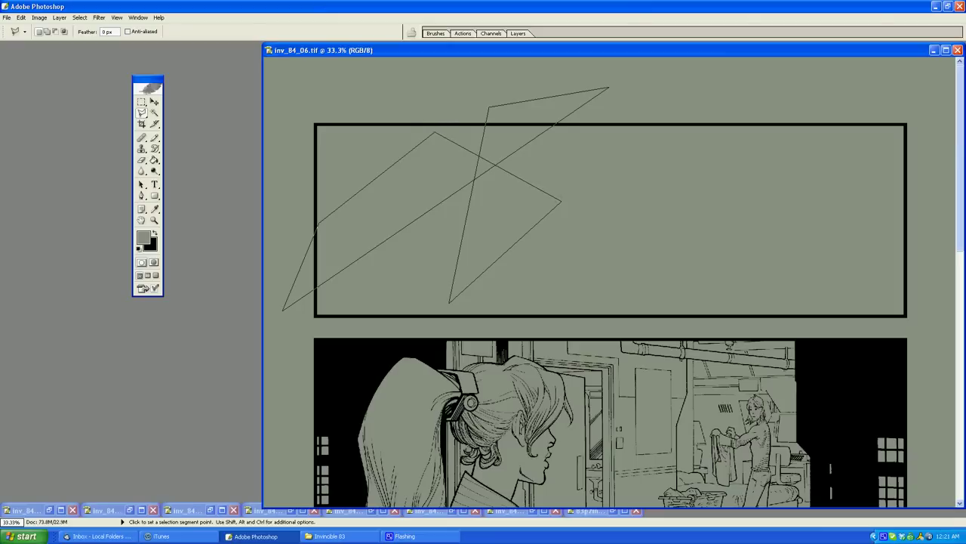
click(433, 134)
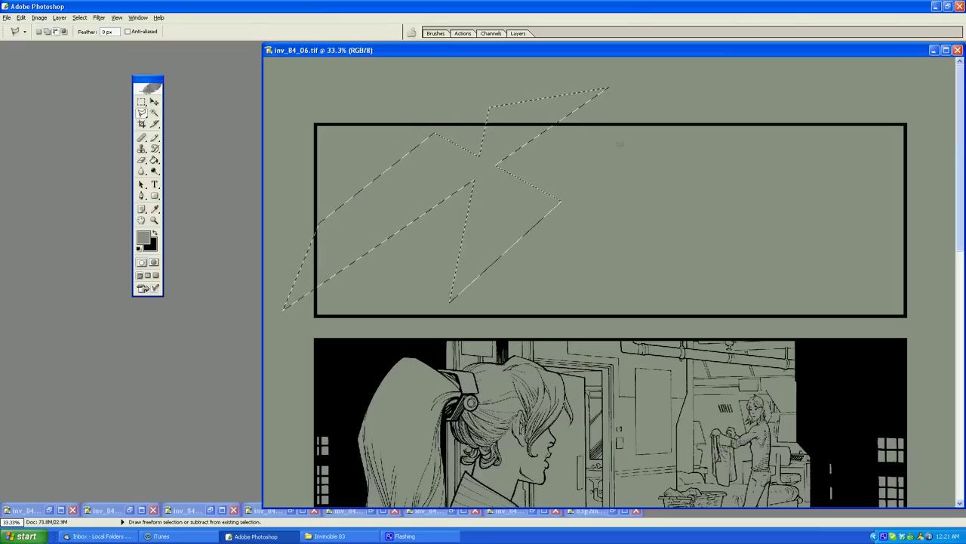
alt+click(598, 165)
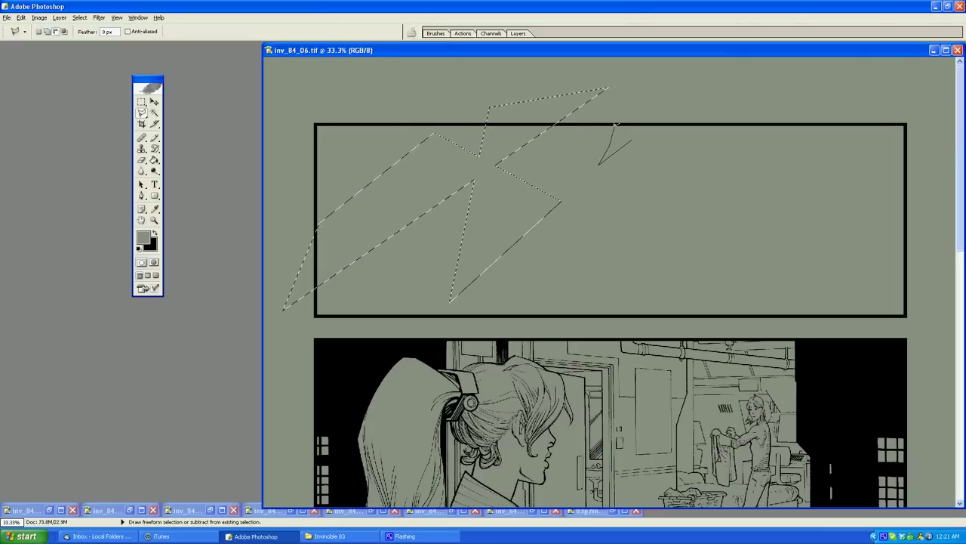
Cancel the lightning selection and trace a winding freehand lasso outline through the panel.
key(Escape)
click(616, 149)
mouse_move(611, 151)
mouse_down()
mouse_move(597, 175)
mouse_move(627, 193)
mouse_move(607, 238)
mouse_move(555, 223)
mouse_move(566, 207)
mouse_move(521, 199)
mouse_move(472, 271)
mouse_move(442, 243)
mouse_move(455, 273)
mouse_move(418, 293)
mouse_move(360, 297)
mouse_move(436, 341)
mouse_move(404, 354)
mouse_up()
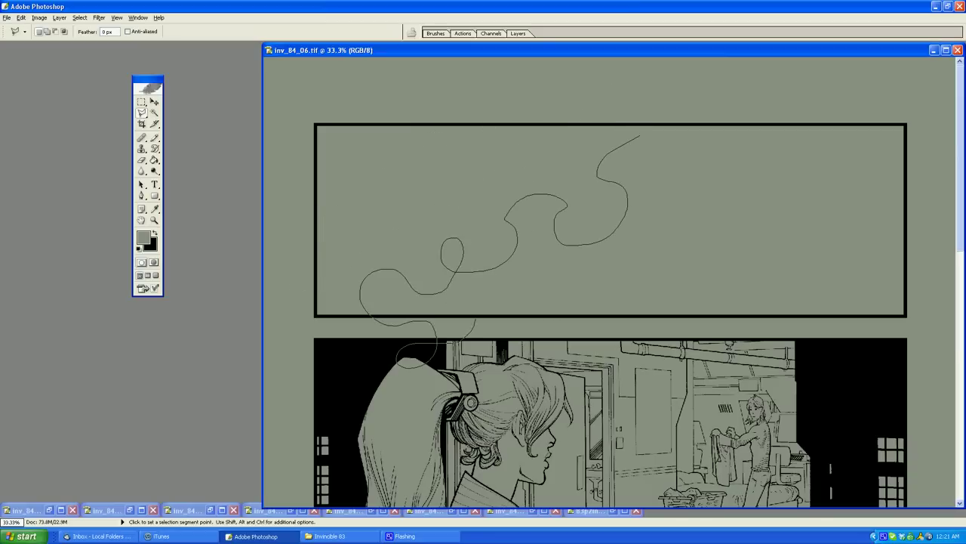
mouse_move(474, 318)
mouse_down()
mouse_move(487, 299)
mouse_move(546, 316)
mouse_move(594, 264)
mouse_move(584, 279)
mouse_move(656, 276)
mouse_move(623, 201)
mouse_move(665, 214)
mouse_move(634, 181)
mouse_move(695, 157)
mouse_move(636, 155)
mouse_move(682, 147)
mouse_up()
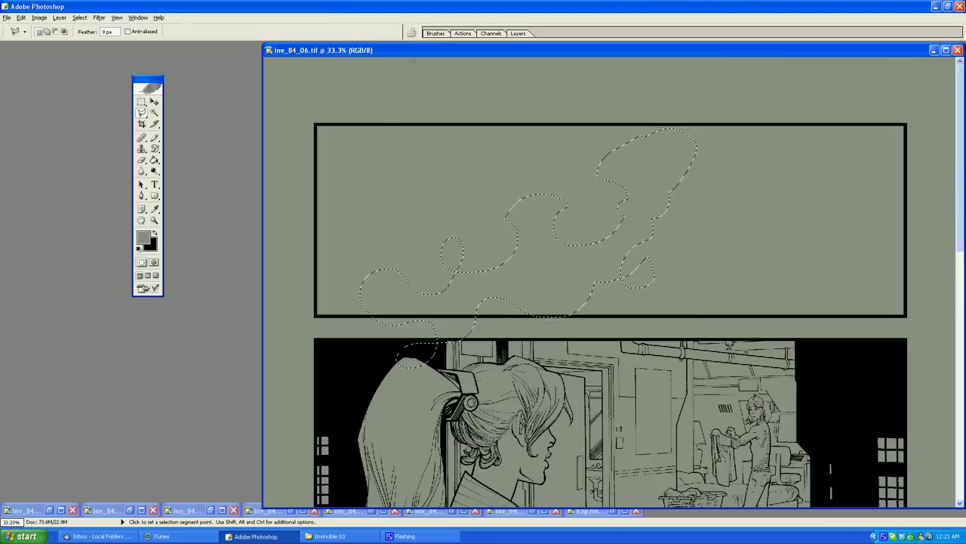
Make a small triangle selection, deselect it, then close a small oval outline.
click(359, 155)
click(375, 166)
click(387, 138)
click(360, 155)
key(ctrl+d)
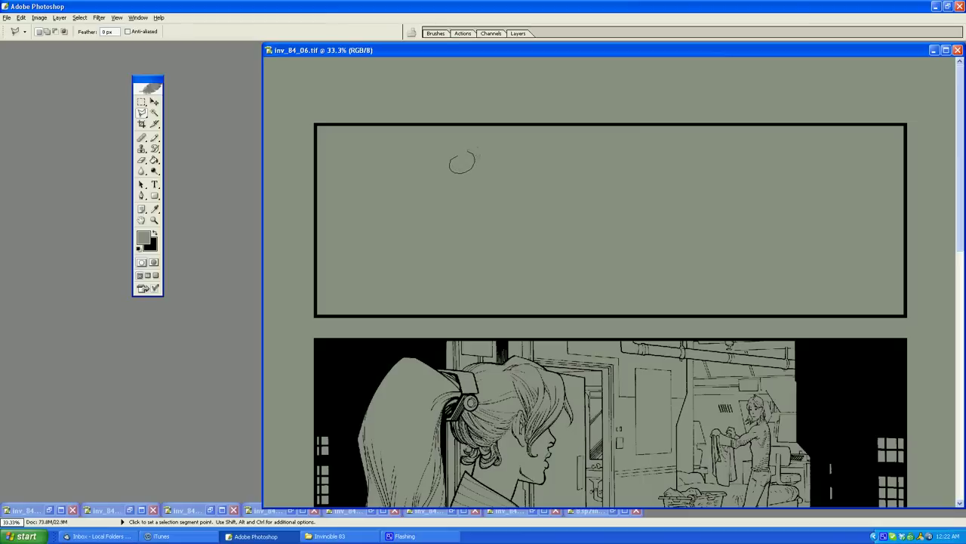
click(462, 150)
Lasso a rounded blob selection in the upper left and set Feather to 1.
mouse_move(366, 252)
mouse_down()
mouse_move(418, 249)
mouse_move(431, 218)
mouse_move(474, 203)
mouse_up()
drag(430, 148, 429, 149)
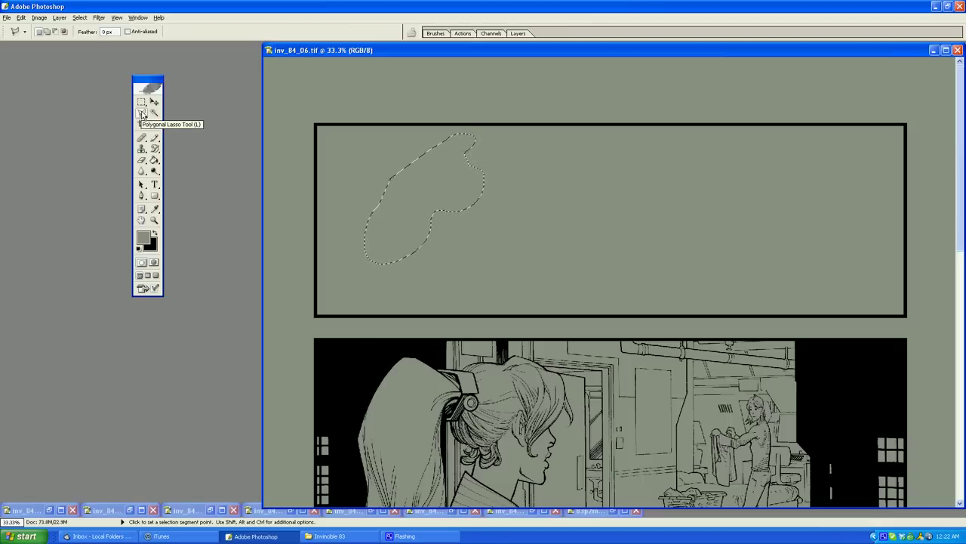
click(104, 31)
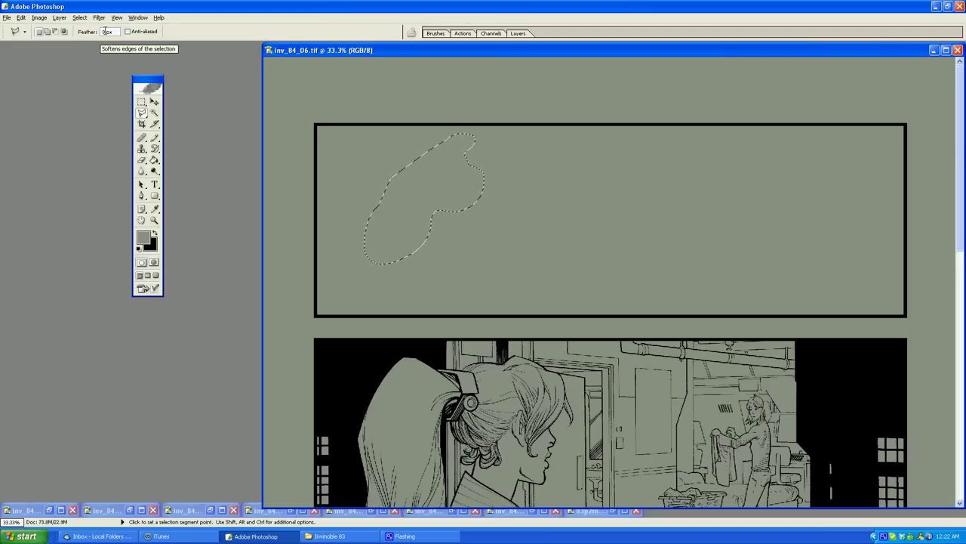
text(1)
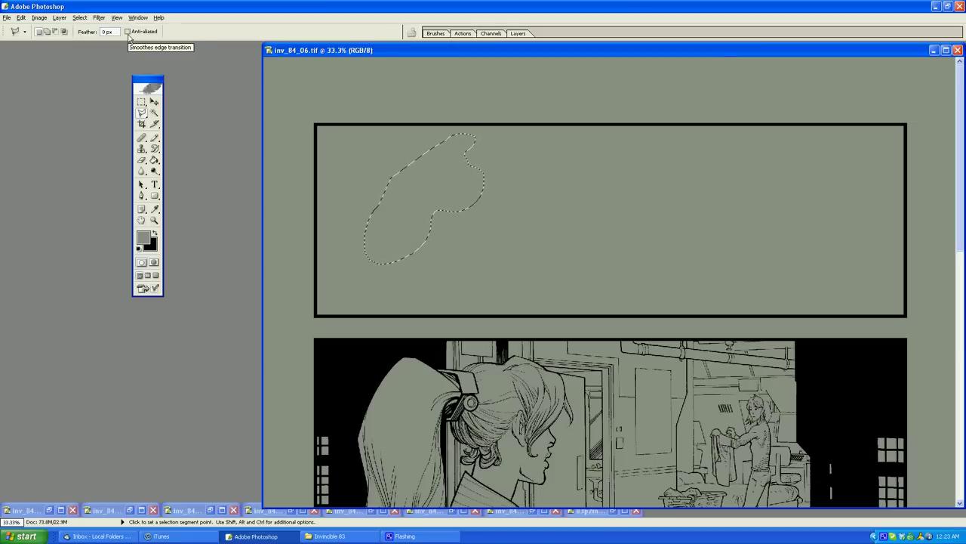
Look over the Paint Bucket and Magic Wand tools, then return to Polygonal Lasso.
click(155, 160)
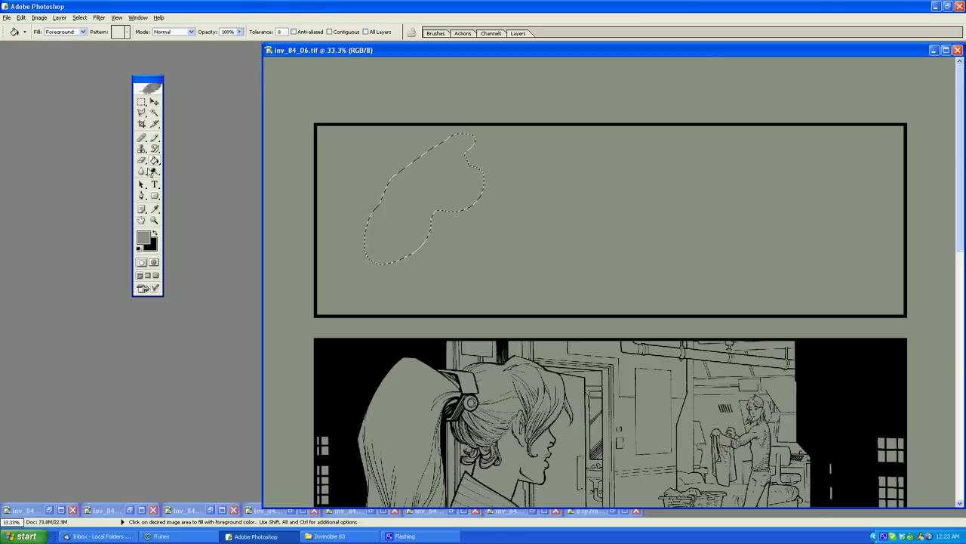
click(154, 113)
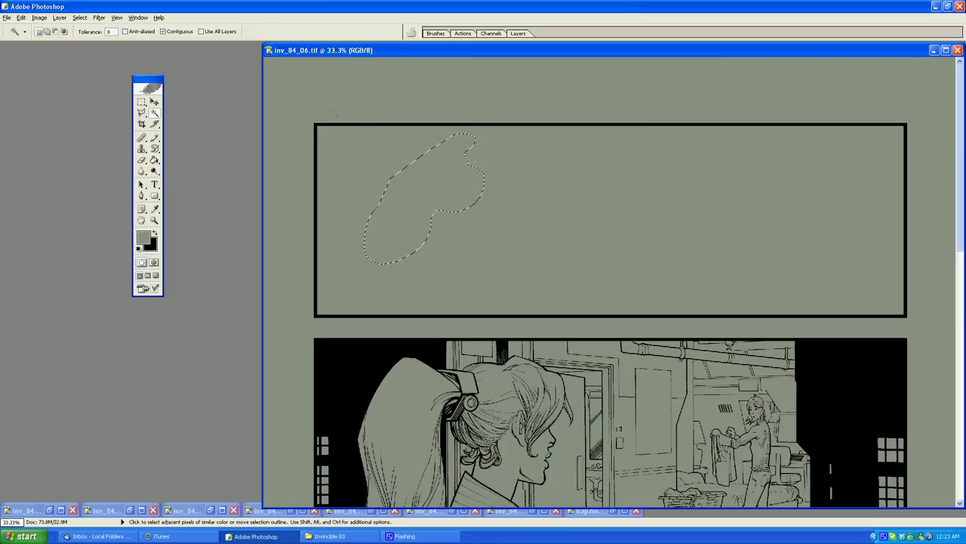
click(141, 112)
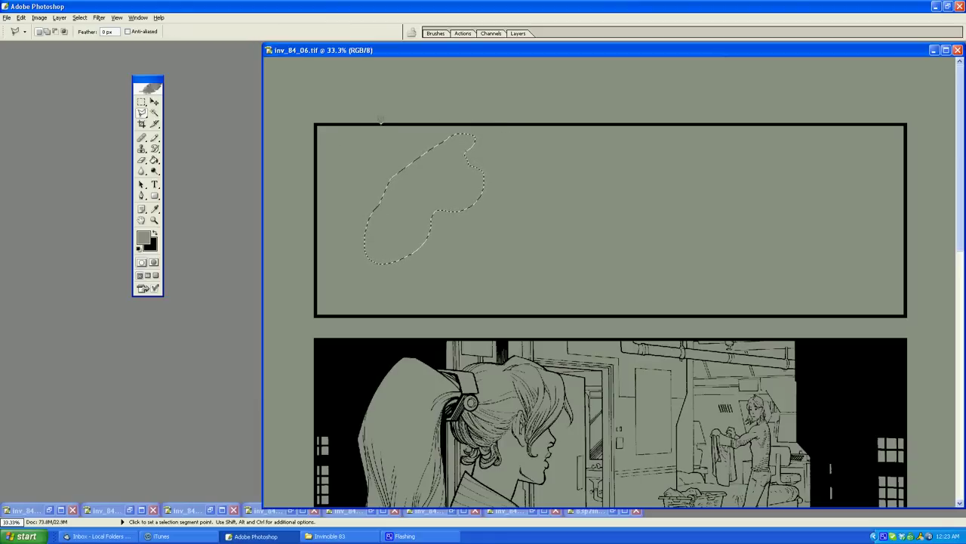
Select a triangle hanging from the top border and fill it with pale green E1EDCC.
click(381, 123)
click(360, 294)
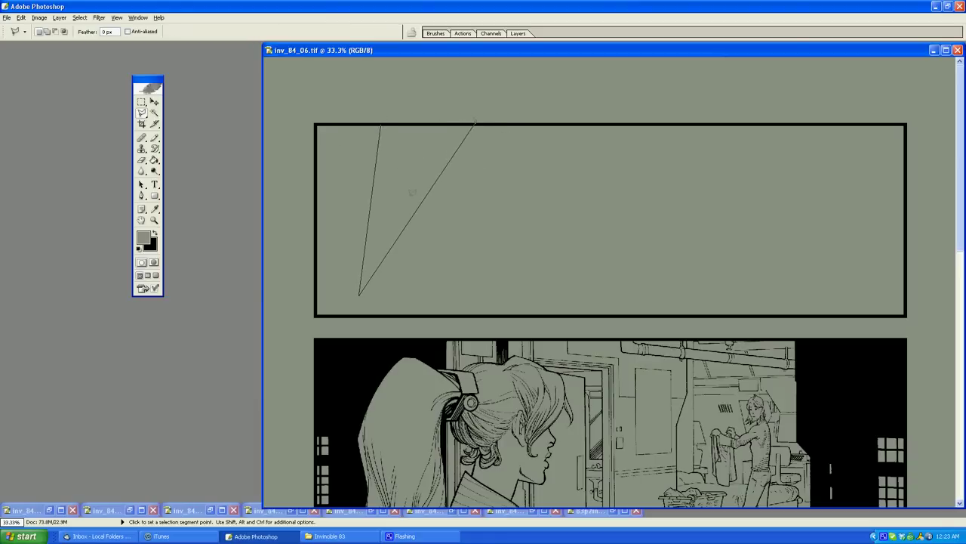
click(474, 123)
click(381, 123)
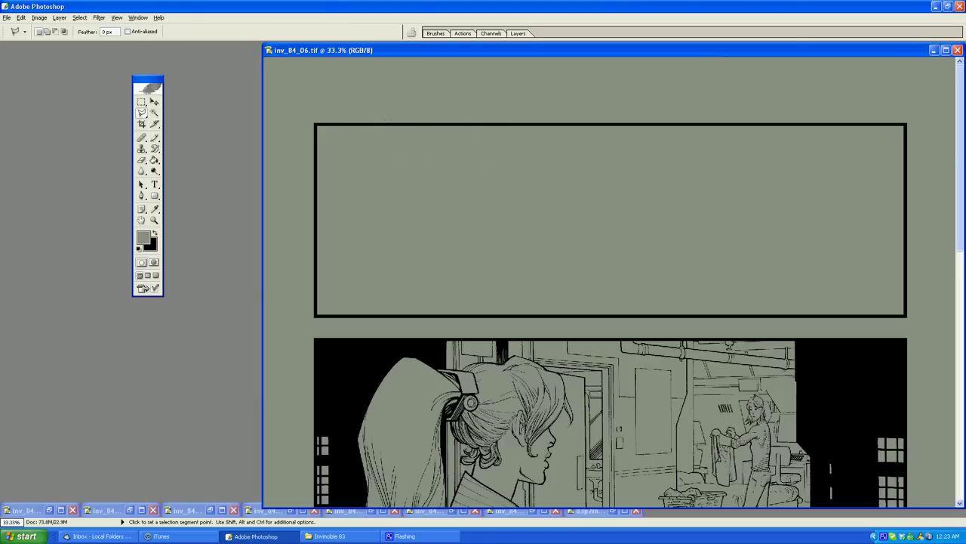
click(143, 239)
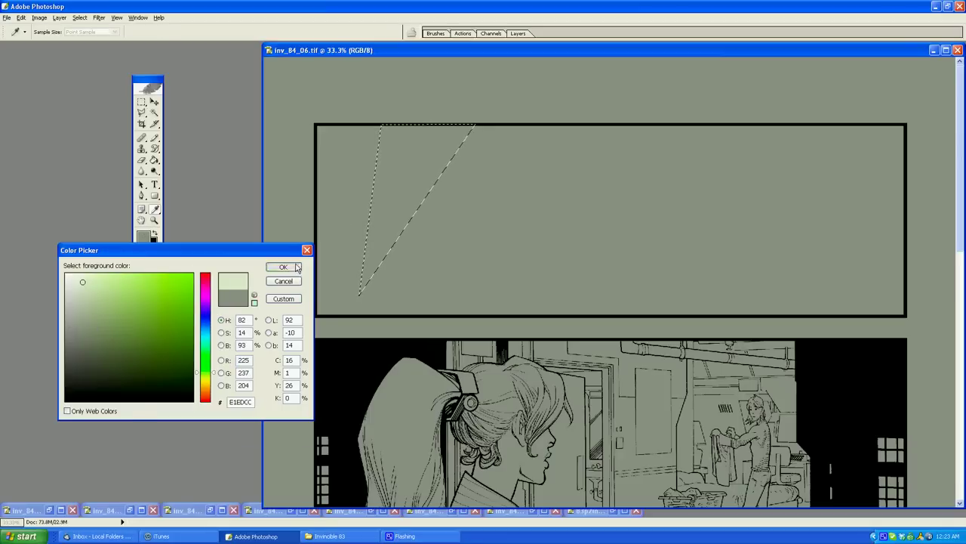
click(283, 267)
key(g)
click(400, 181)
Deselect and zoom in closely to inspect the green triangle's edge pixels.
click(79, 17)
click(94, 36)
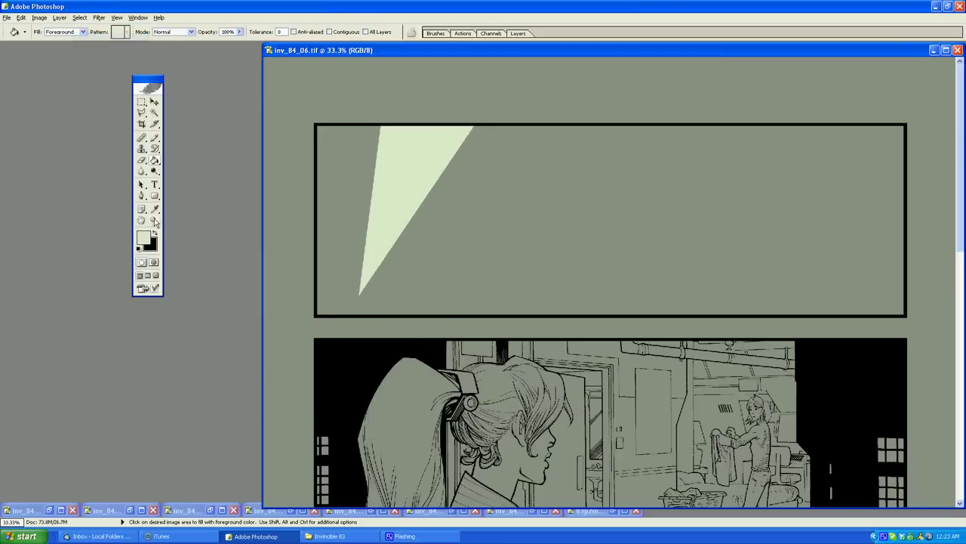
key(z)
click(416, 209)
click(239, 275)
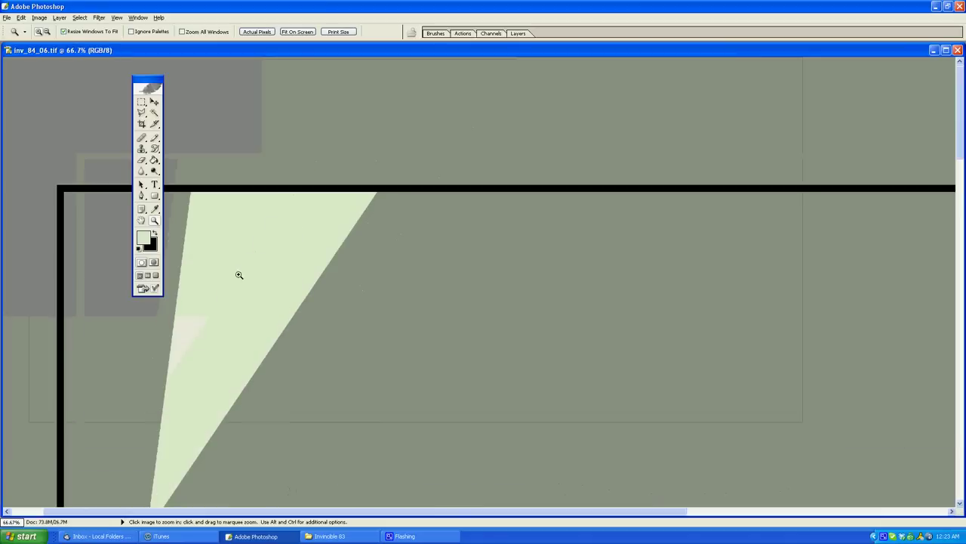
click(277, 305)
click(398, 228)
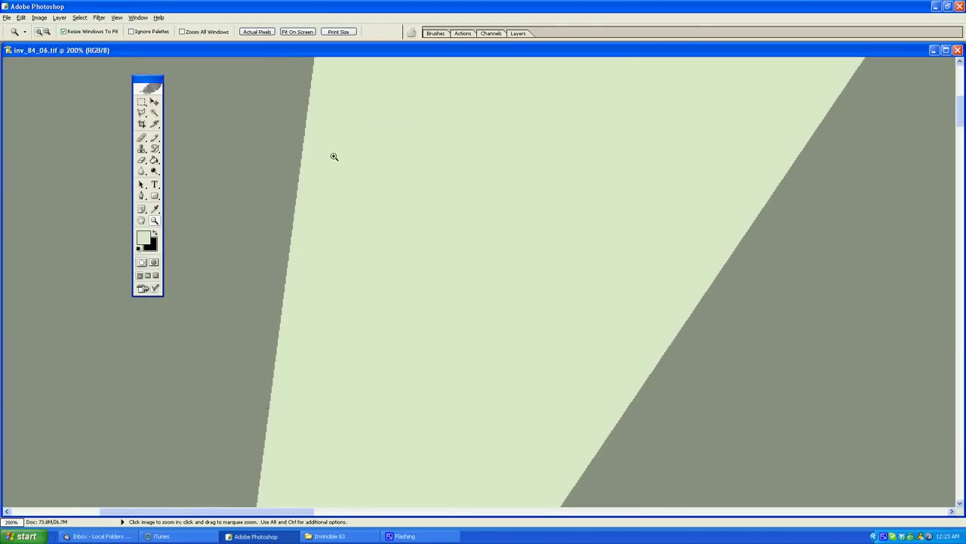
click(334, 234)
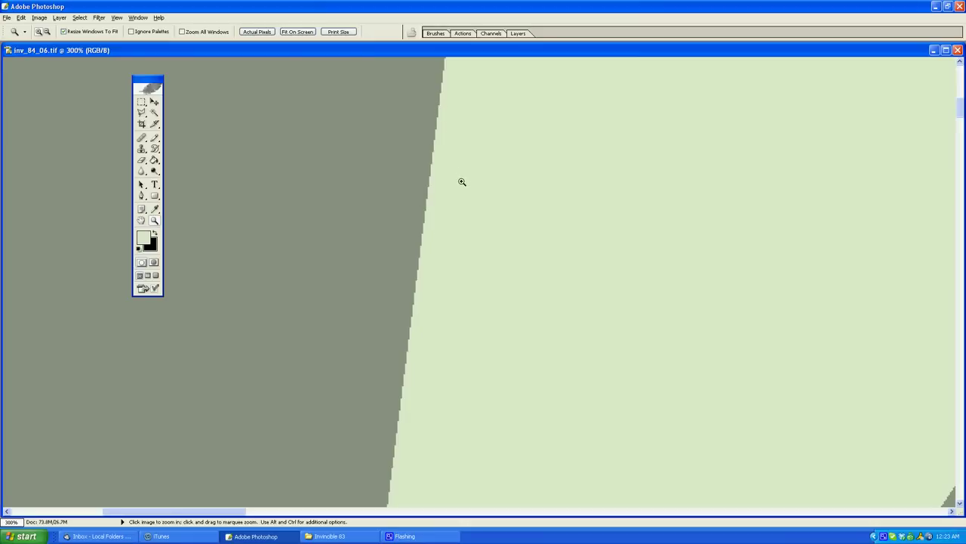
alt+click(444, 218)
alt+click(444, 258)
alt+click(337, 298)
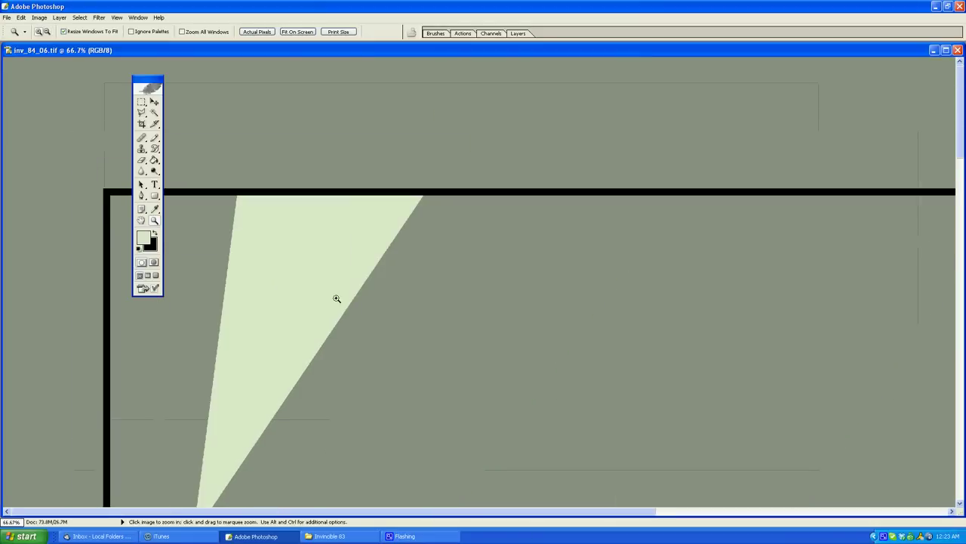
click(399, 243)
click(408, 255)
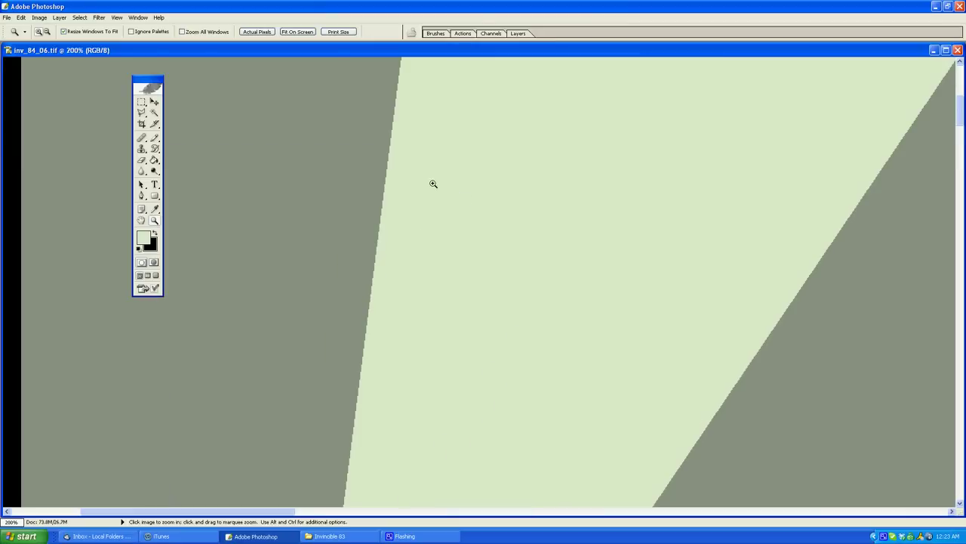
Magic Wand-select the pale green wedge and zoom out to view it.
click(155, 114)
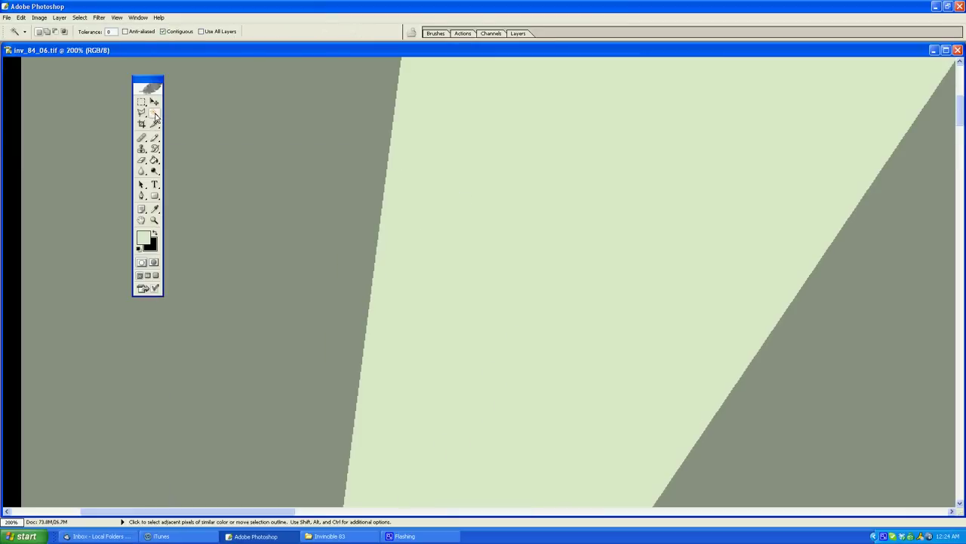
click(454, 137)
click(154, 220)
alt+click(443, 199)
alt+click(438, 207)
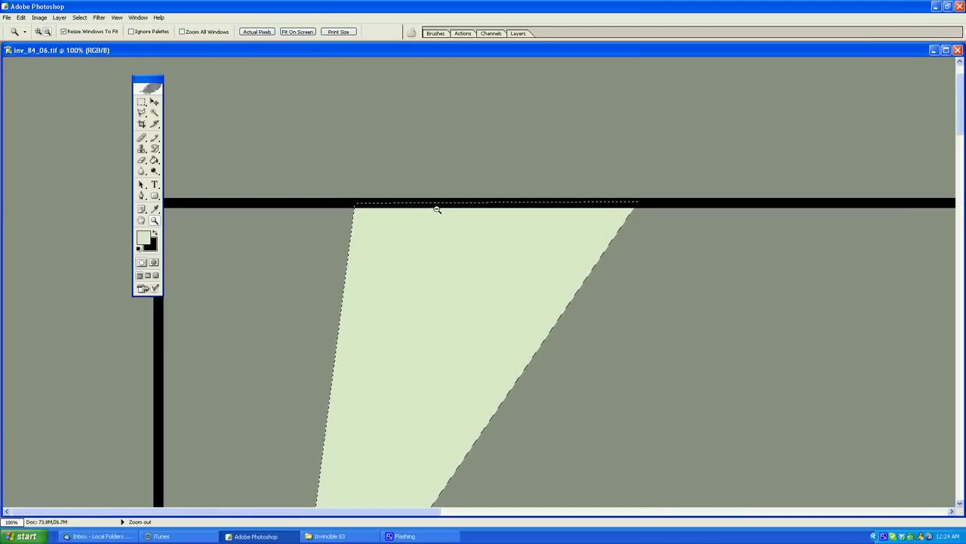
Select a small triangle beside the pale beam and fill it with cyan.
key(ctrl+z)
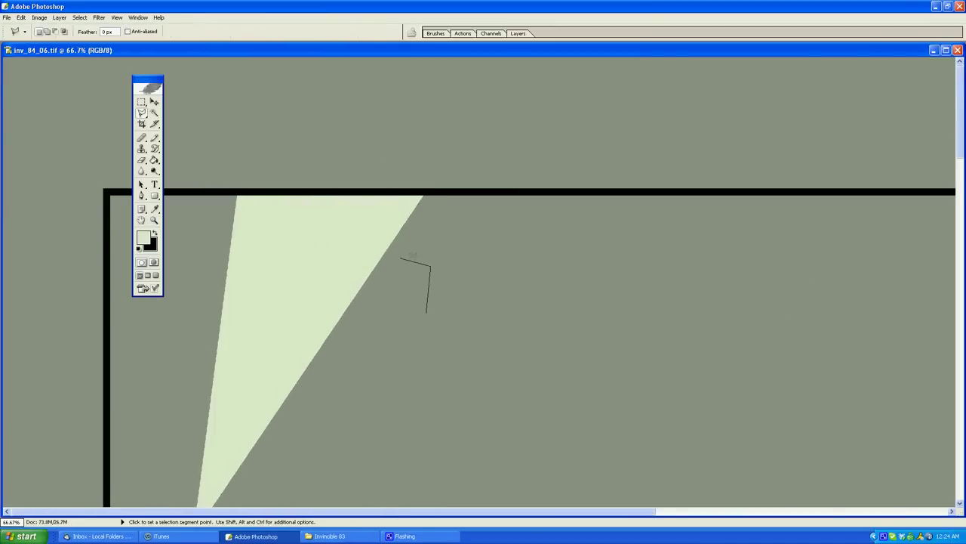
click(329, 315)
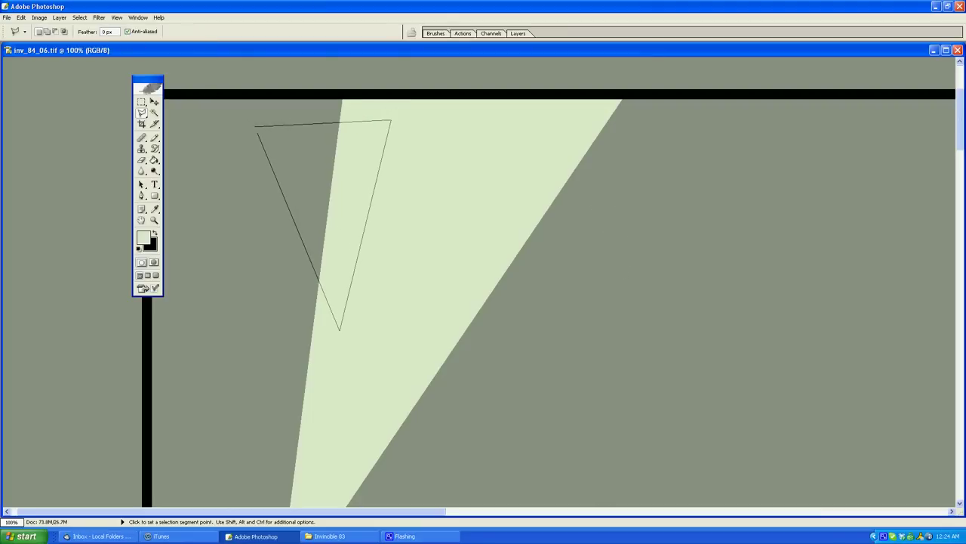
double_click(247, 119)
click(142, 238)
click(211, 329)
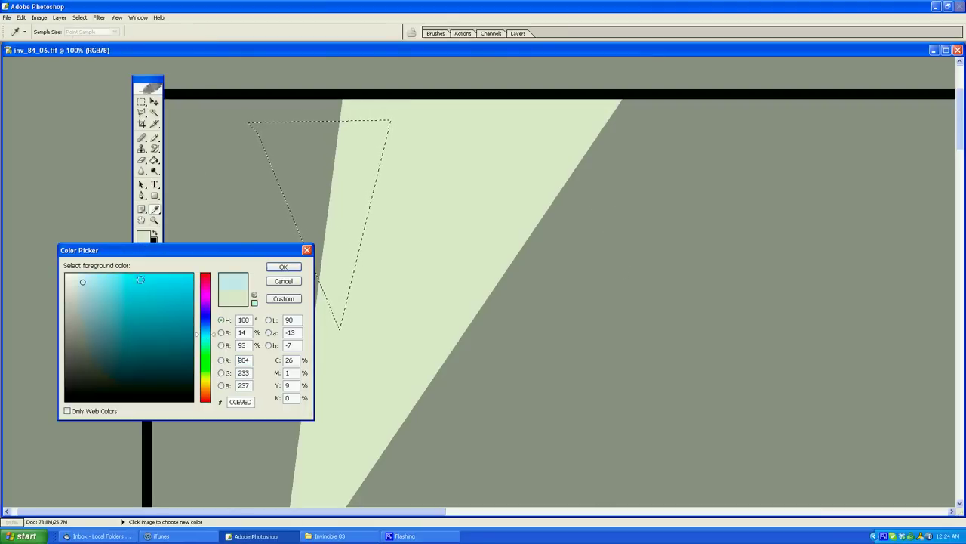
click(282, 265)
key(g)
click(296, 162)
Draw another small triangular Polygonal Lasso selection nearby.
key(l)
click(244, 211)
click(277, 226)
click(285, 265)
click(244, 212)
Zoom in on the cyan edge, Magic Wand-select the cyan region and fill it black.
click(154, 220)
click(377, 220)
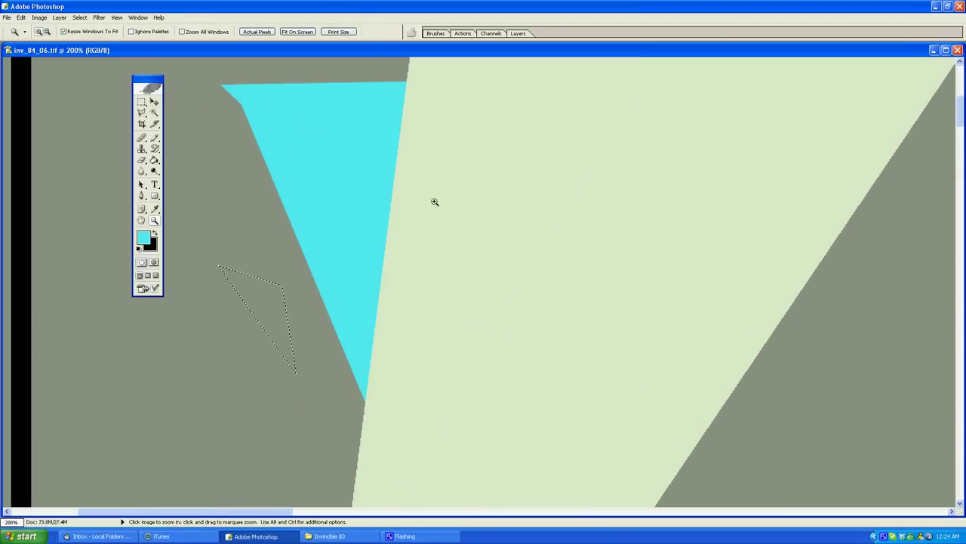
click(356, 248)
click(476, 254)
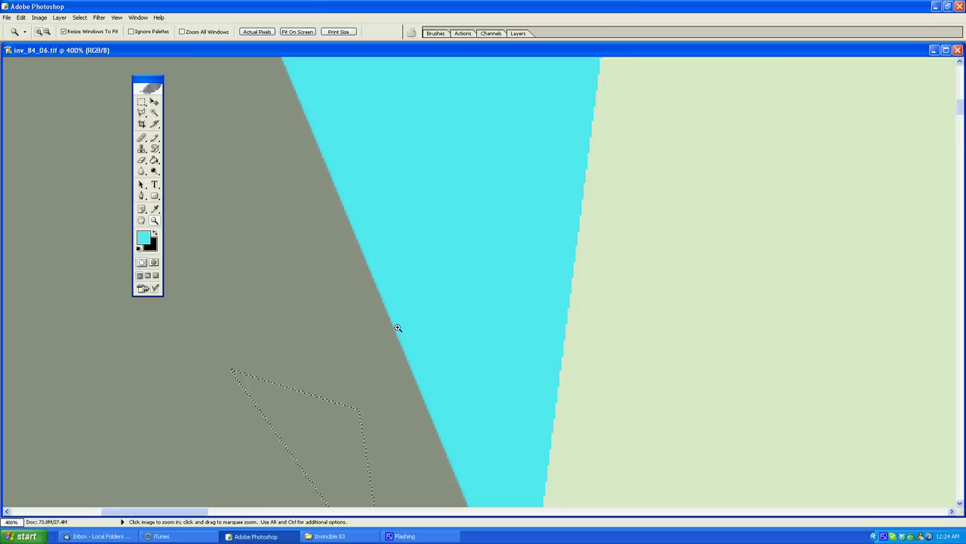
click(154, 112)
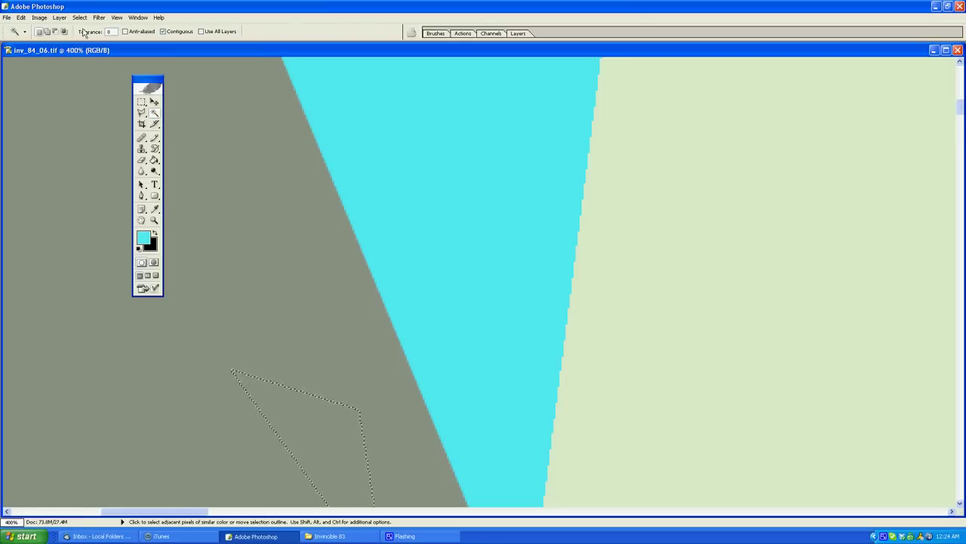
click(79, 17)
click(91, 37)
click(375, 140)
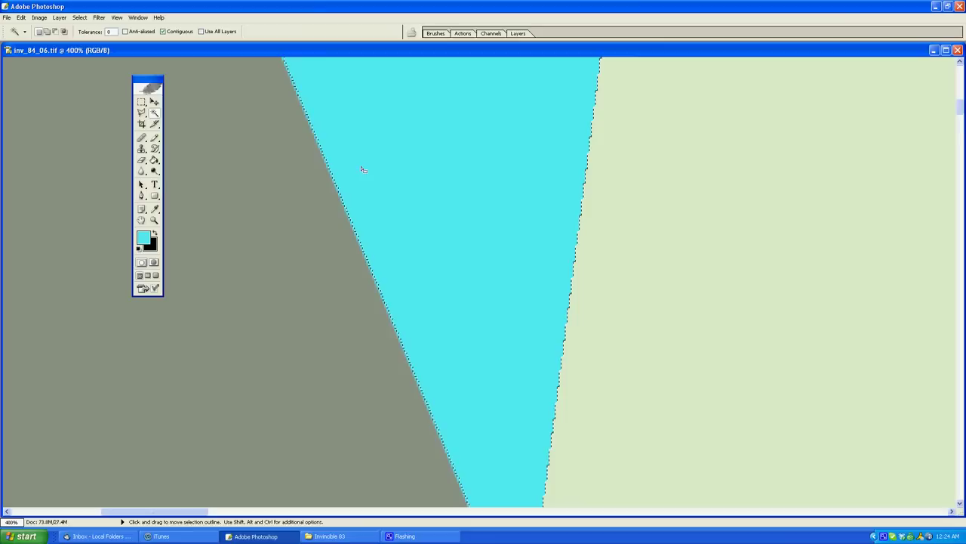
key(Delete)
Deselect the black triangle and zoom out to view the whole page.
click(79, 17)
click(89, 38)
click(154, 221)
alt+click(412, 209)
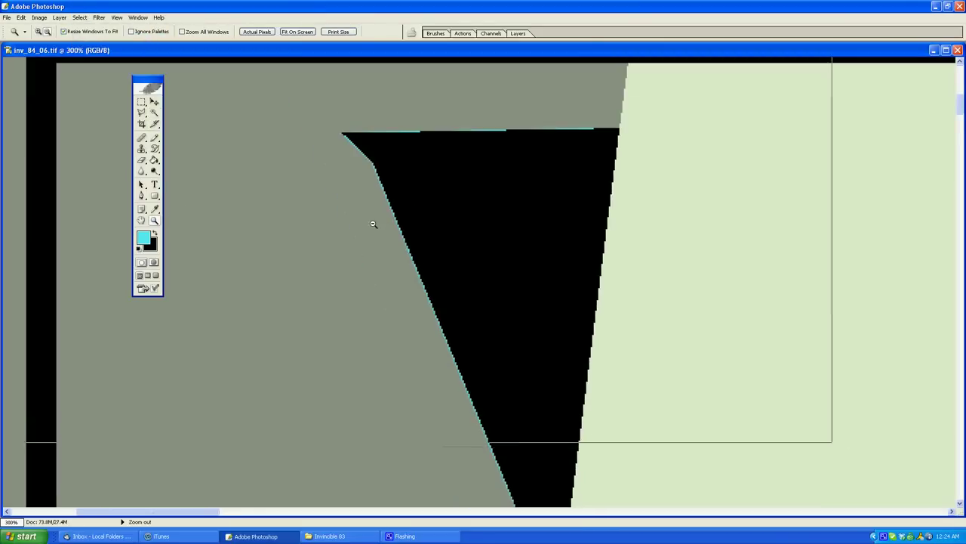
alt+click(543, 271)
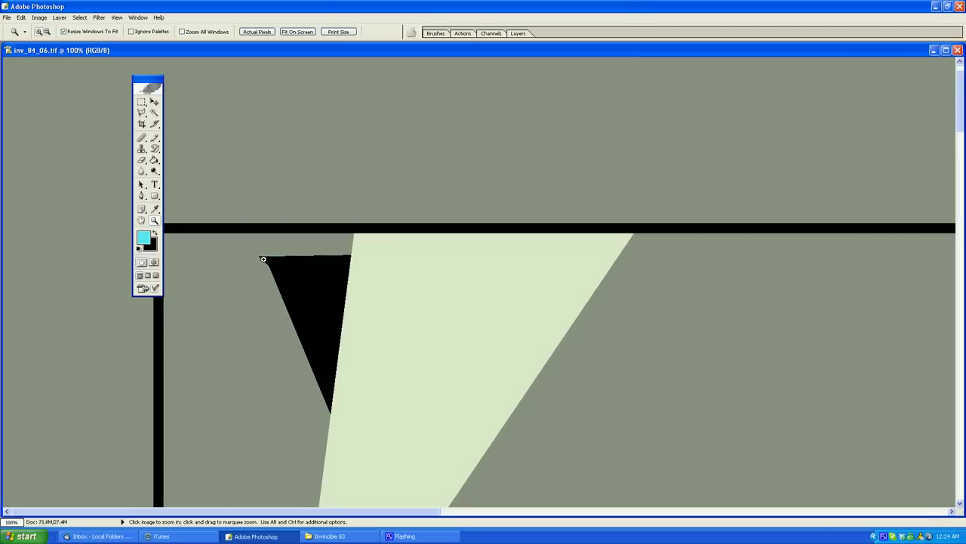
alt+click(405, 294)
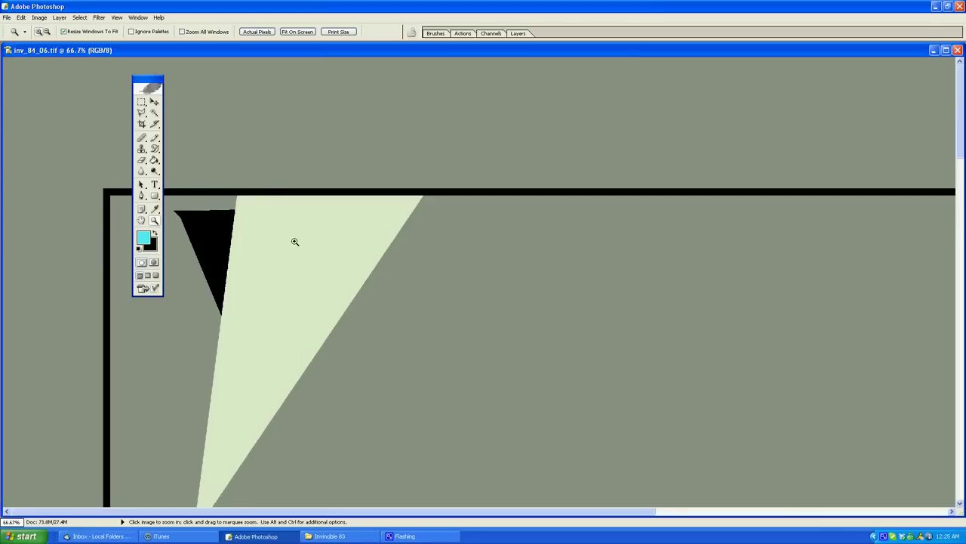
alt+click(311, 250)
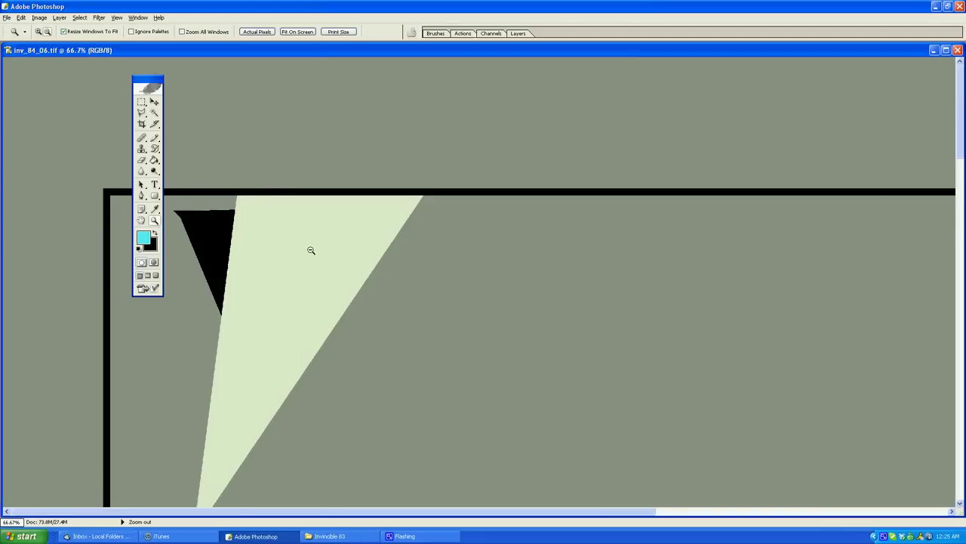
click(249, 234)
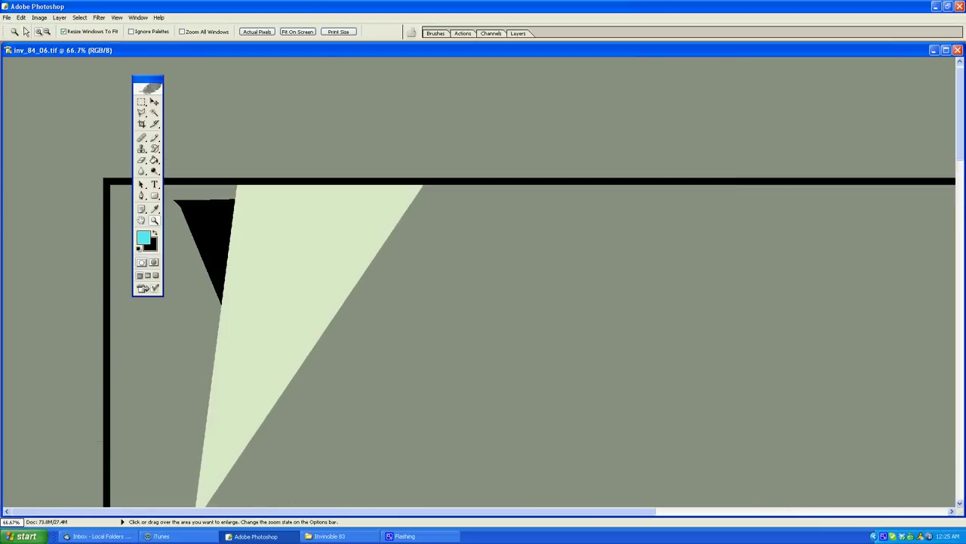
alt+click(290, 236)
alt+click(267, 209)
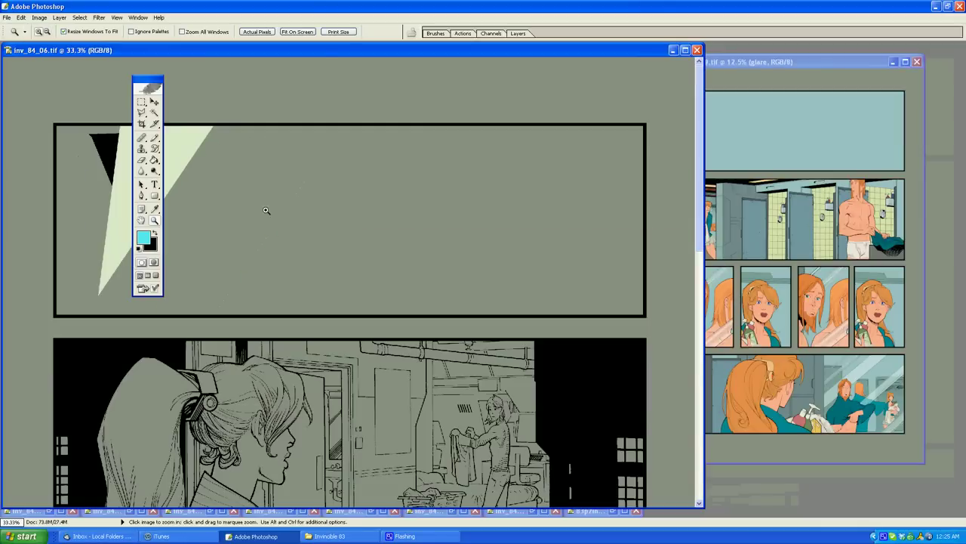
click(103, 161)
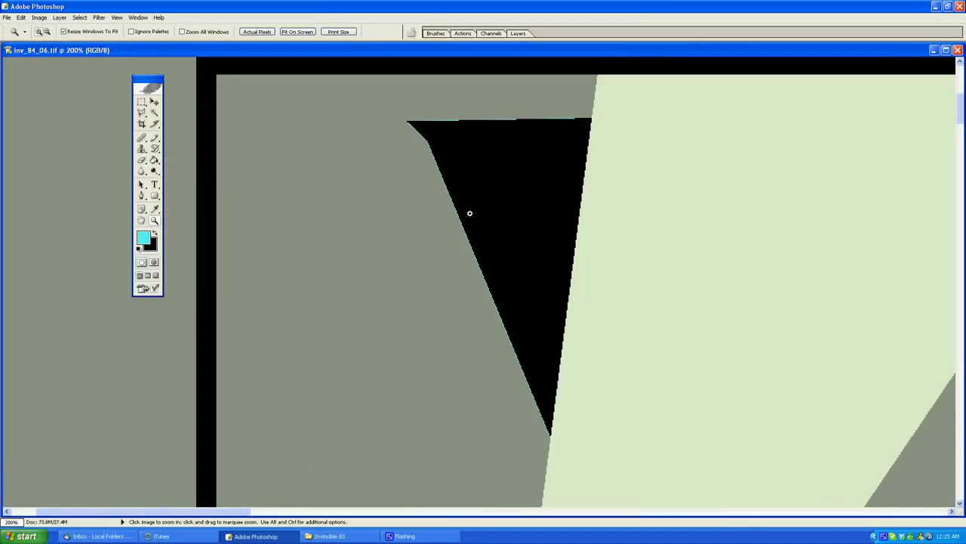
alt+click(340, 250)
alt+click(346, 267)
alt+click(333, 222)
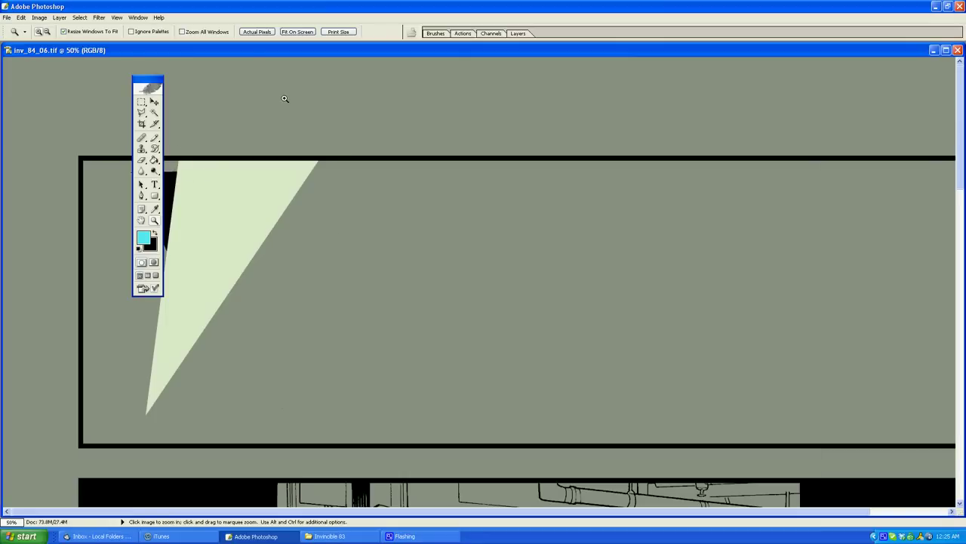
alt+click(346, 224)
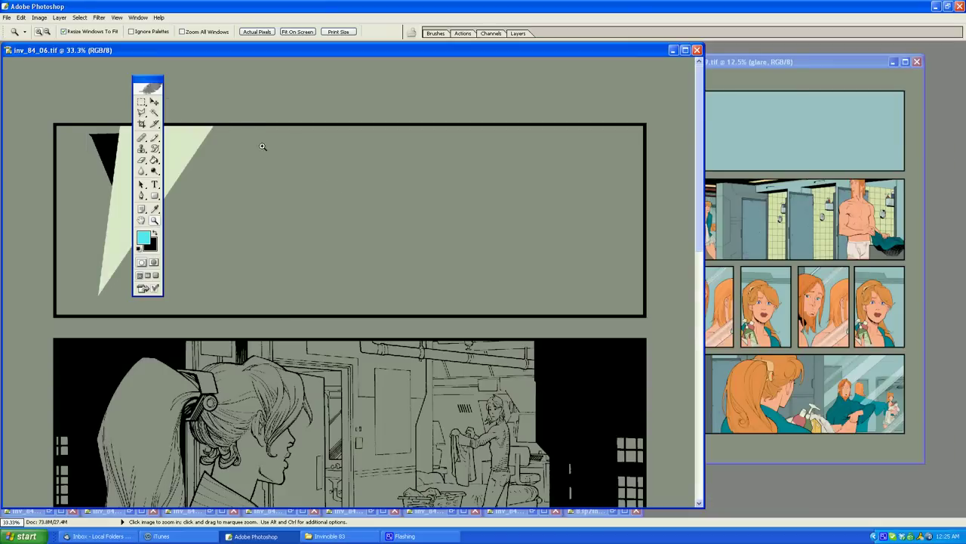
Step backward through the edits to compare the black and cyan triangles, then step forward once.
click(21, 17)
click(32, 45)
click(22, 18)
click(31, 45)
click(21, 17)
click(32, 45)
click(21, 17)
click(32, 45)
click(22, 18)
click(25, 37)
Outline both triangles with the Polygonal Lasso and fill them with the panel's flat grey.
key(l)
click(112, 65)
click(253, 106)
click(230, 193)
click(142, 311)
click(49, 341)
click(23, 219)
click(107, 67)
key(g)
key(x)
key(ctrl+BackSpace)
Clear the selection and choose the Polygonal Lasso from the lasso flyout.
click(80, 17)
click(95, 37)
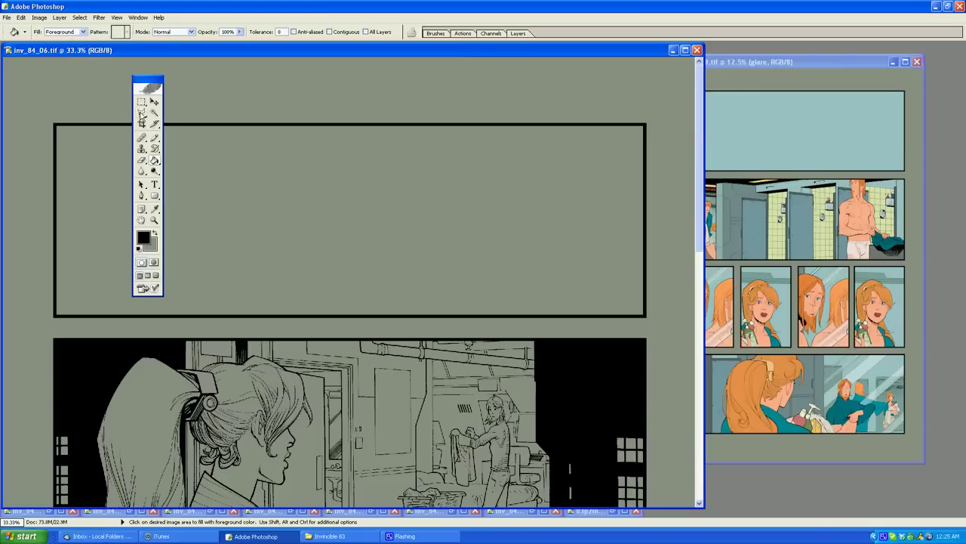
drag(141, 113, 161, 128)
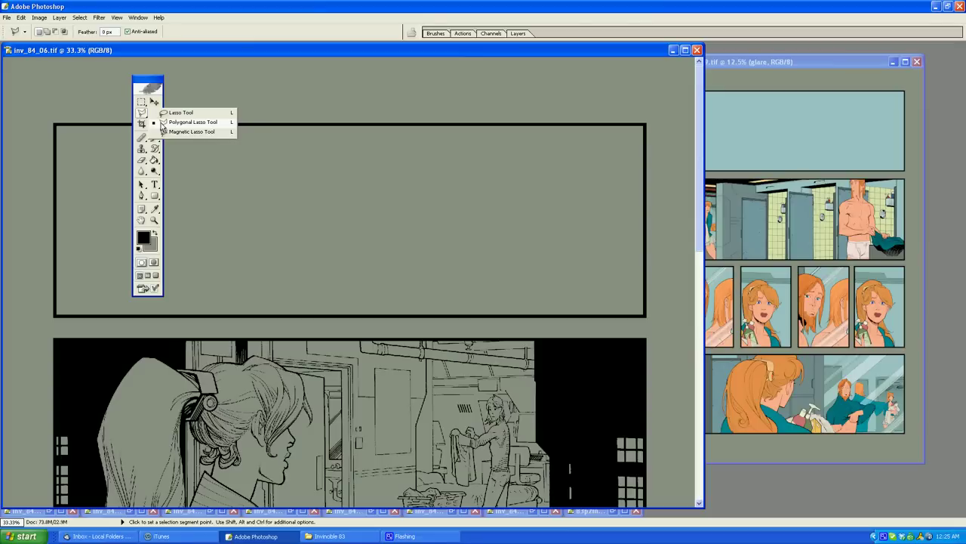
drag(161, 128, 170, 126)
click(171, 125)
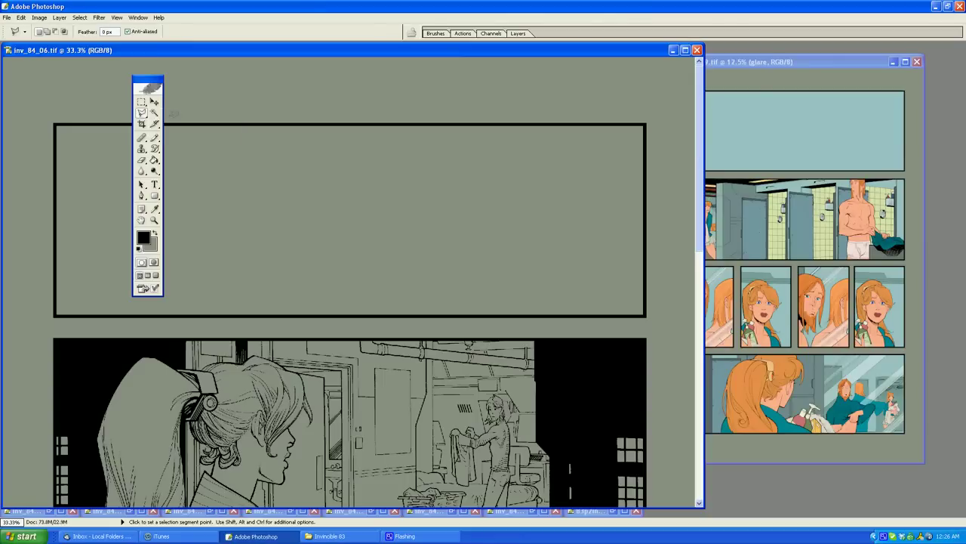
Try the Magic Wand, return to the Polygonal Lasso, then switch to the Pencil.
click(154, 113)
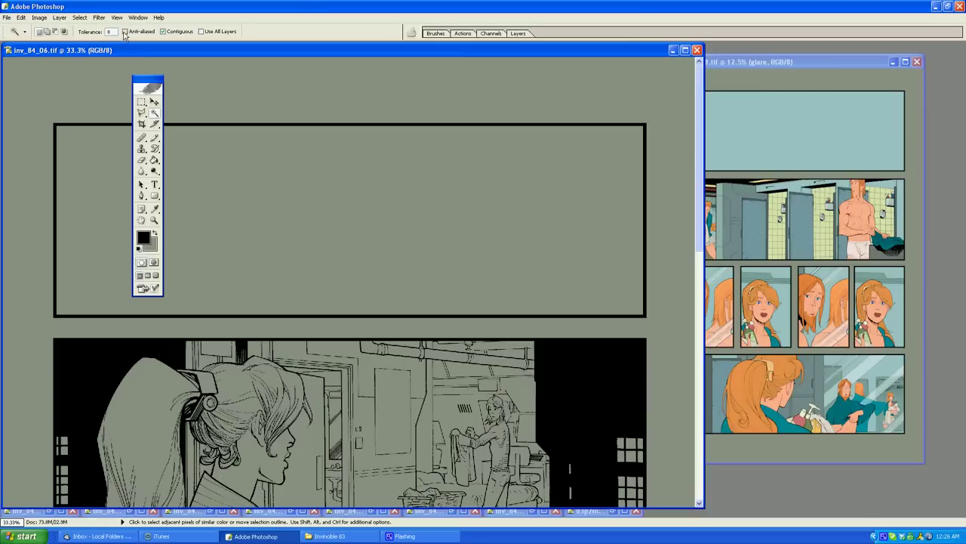
click(142, 114)
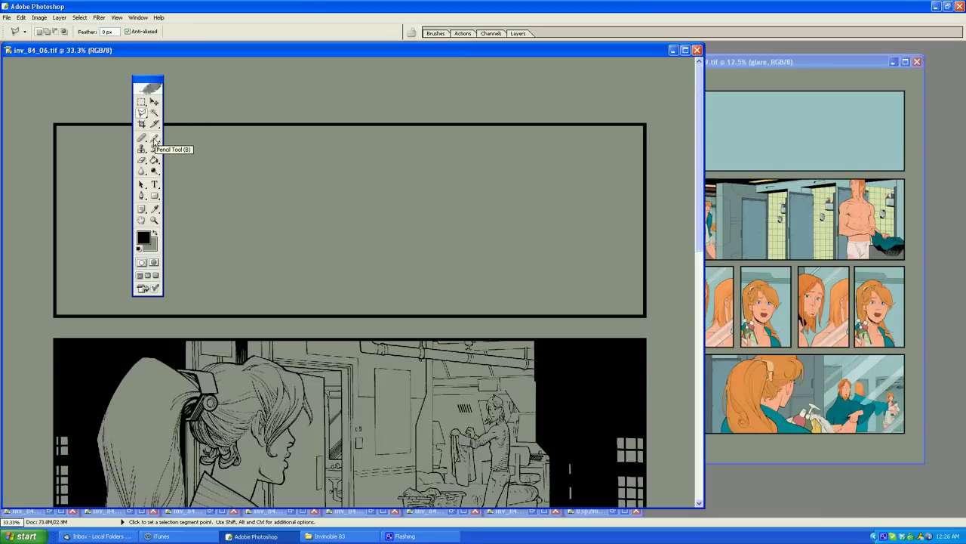
click(155, 139)
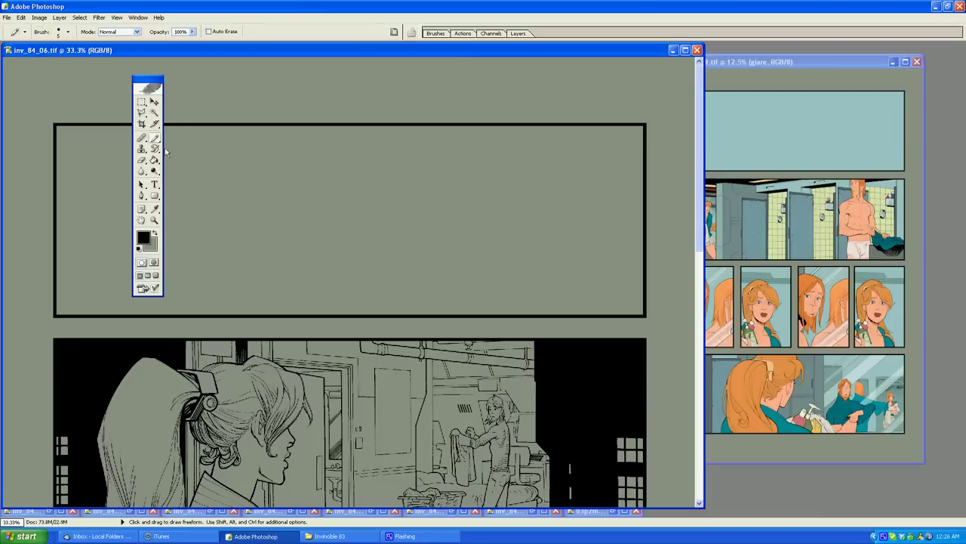
click(155, 210)
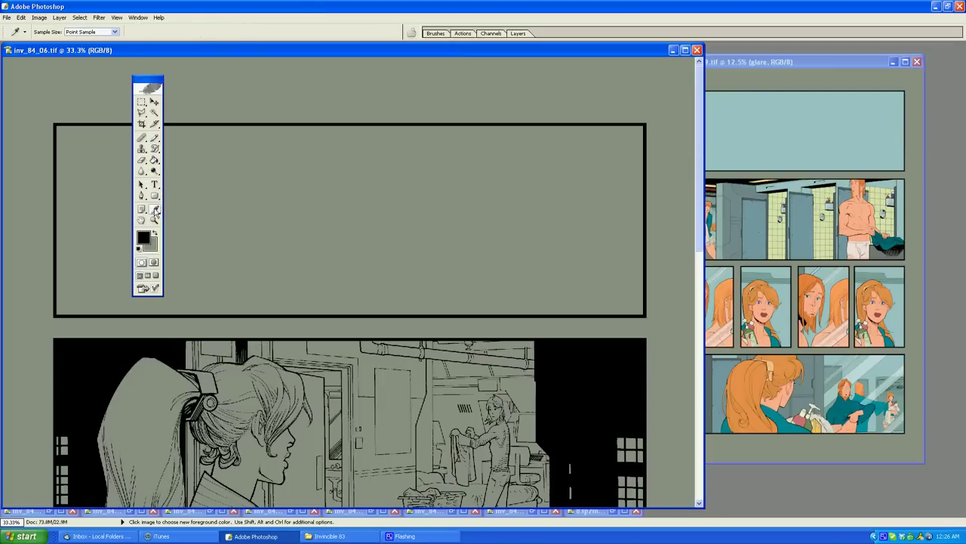
click(155, 160)
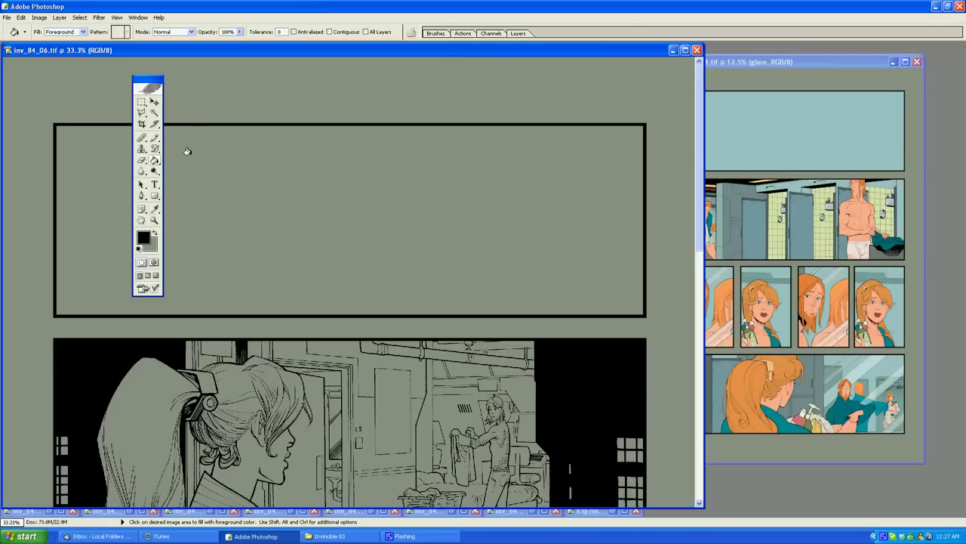
click(154, 220)
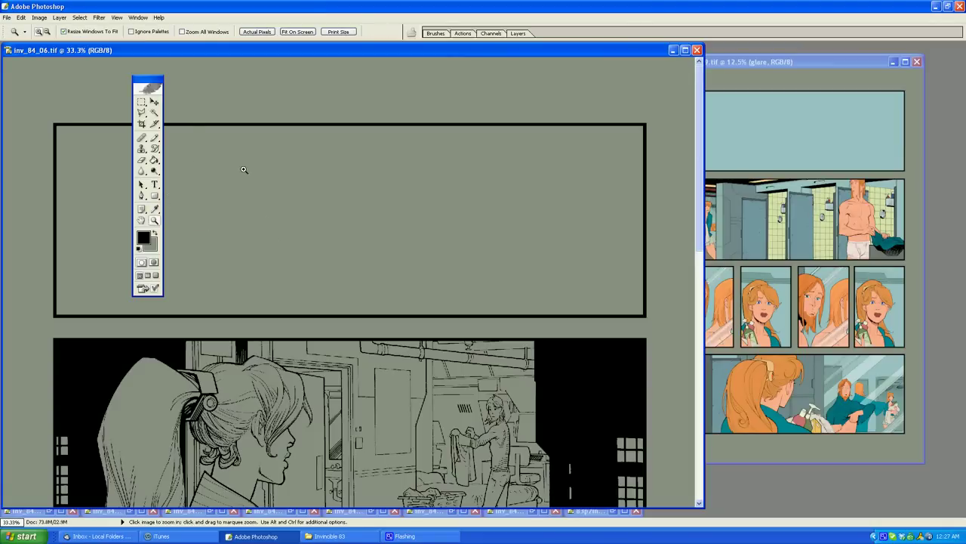
click(885, 538)
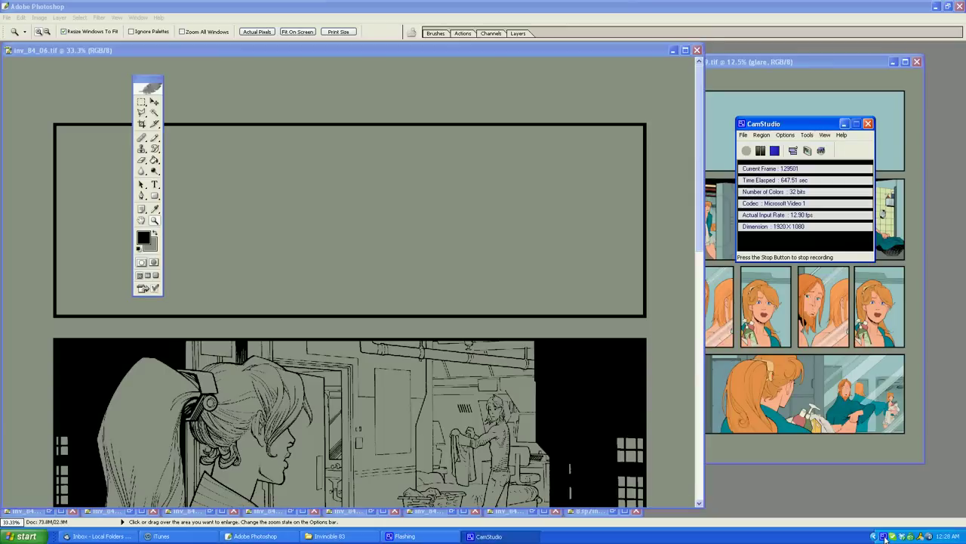